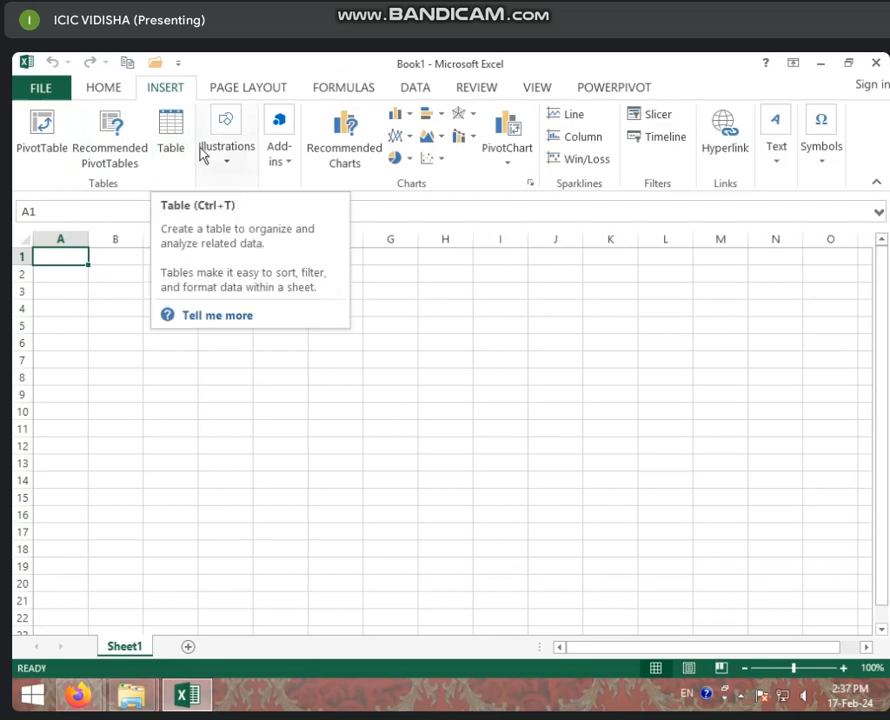
# Open the recent workbook "2 TO 3 EXCEL SHEET".
pyautogui.click(280, 428)
pyautogui.click(42, 88)
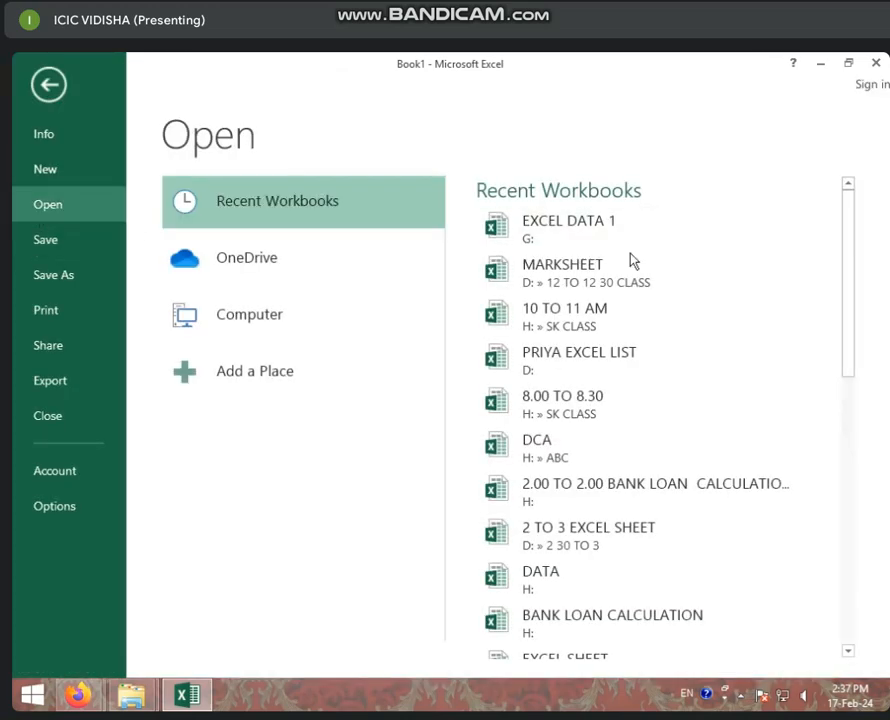
pyautogui.scroll(-1, 612, 548)
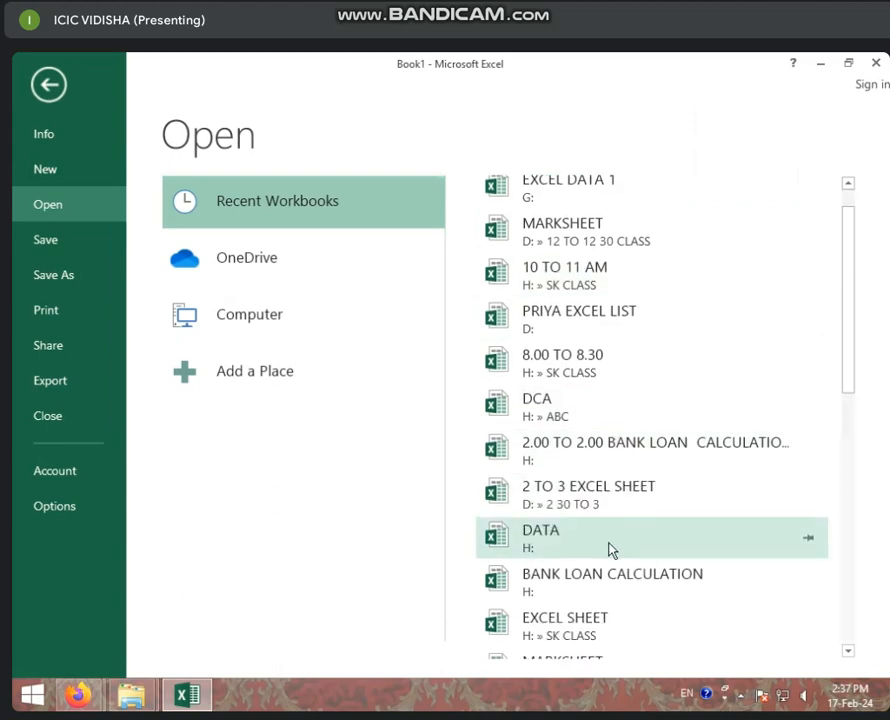
pyautogui.click(598, 497)
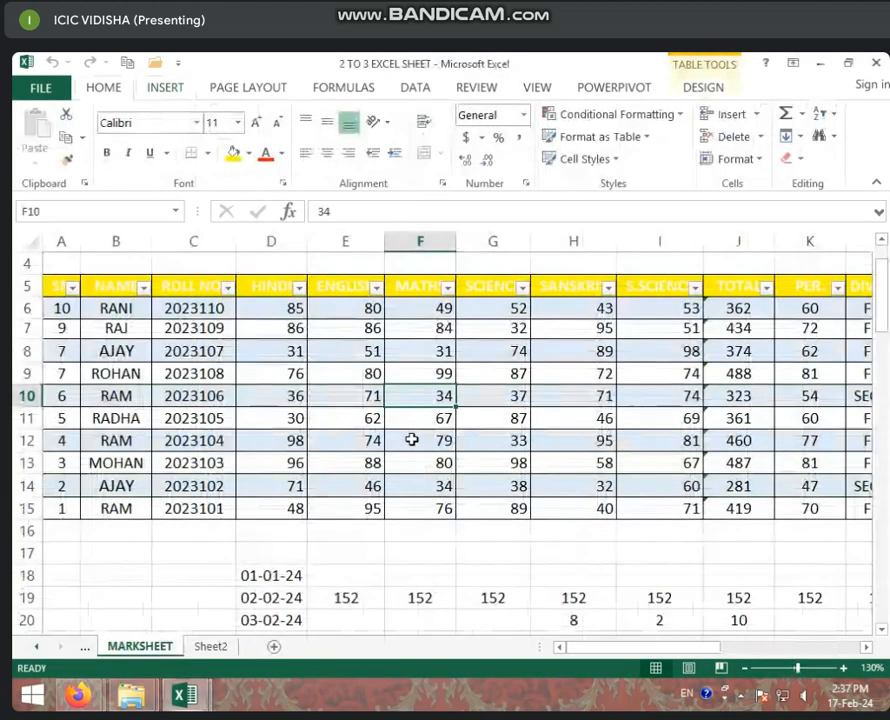
# Convert the table on the MARKSHEET sheet to a normal range.
pyautogui.click(411, 440)
pyautogui.scroll(1, 384, 405)
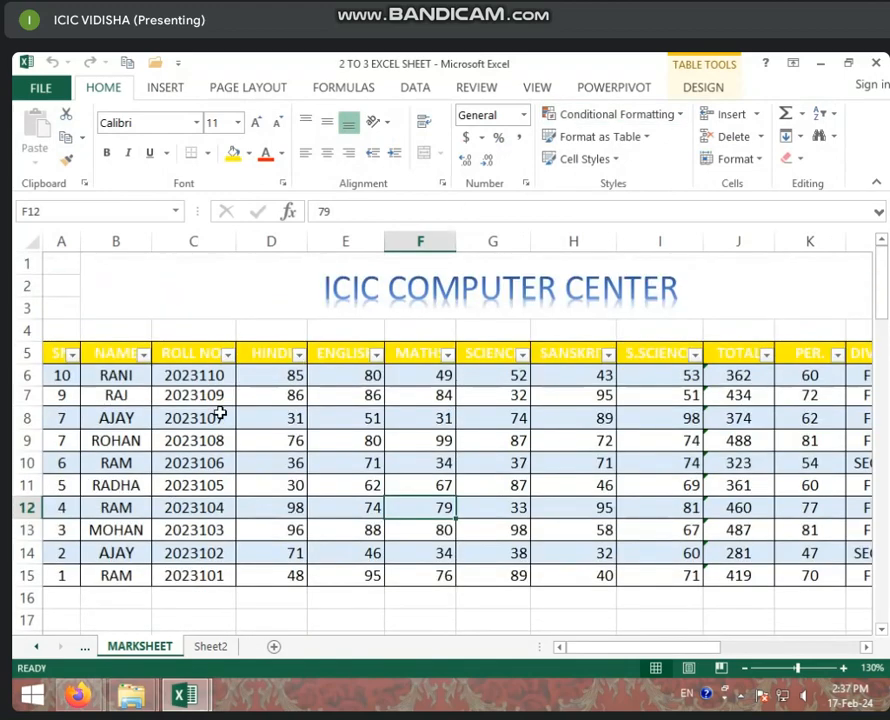
pyautogui.click(703, 88)
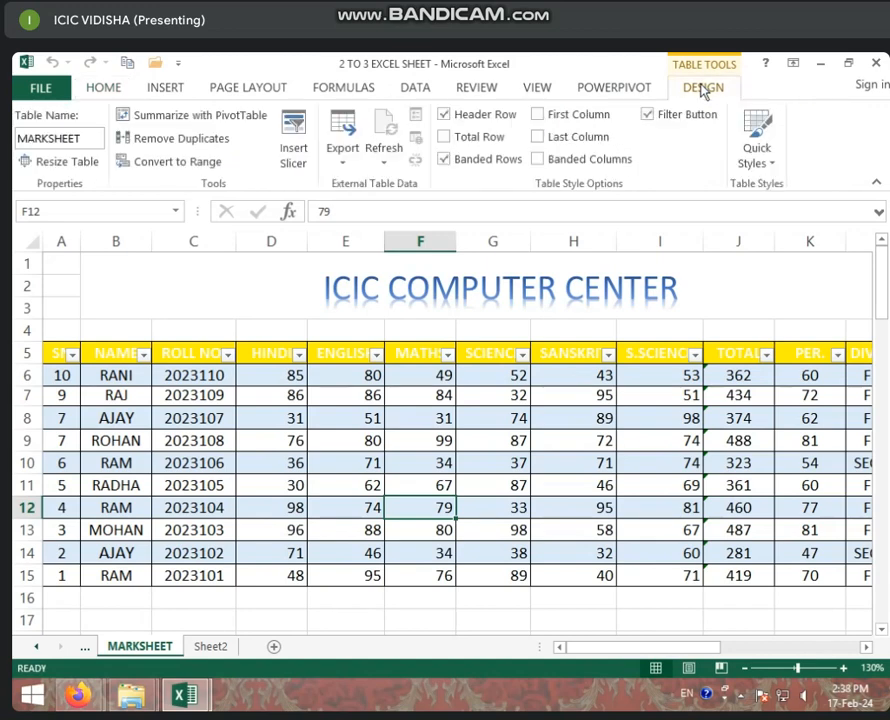
pyautogui.click(146, 162)
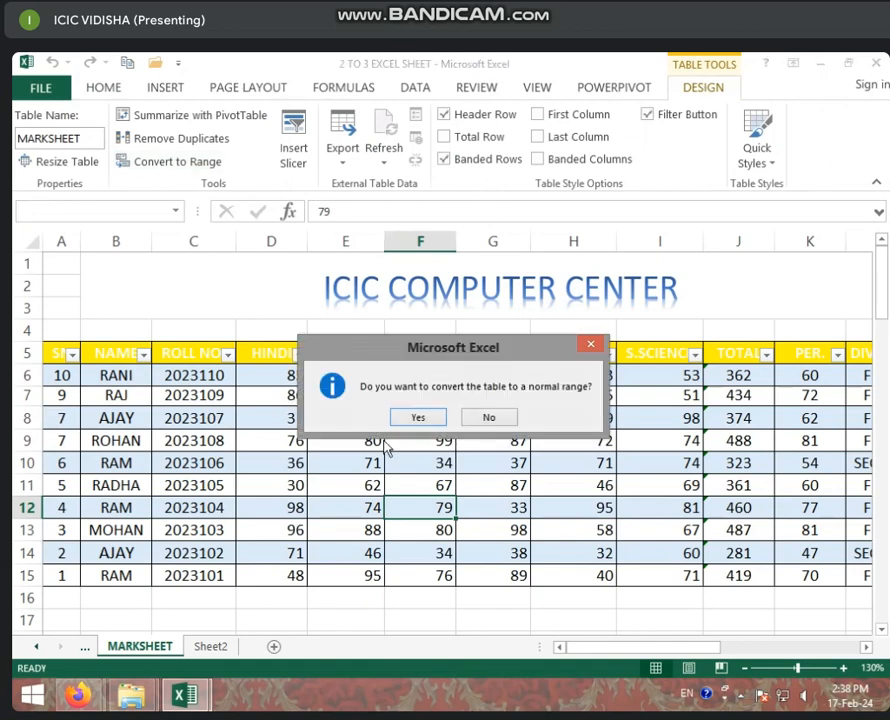
pyautogui.click(419, 418)
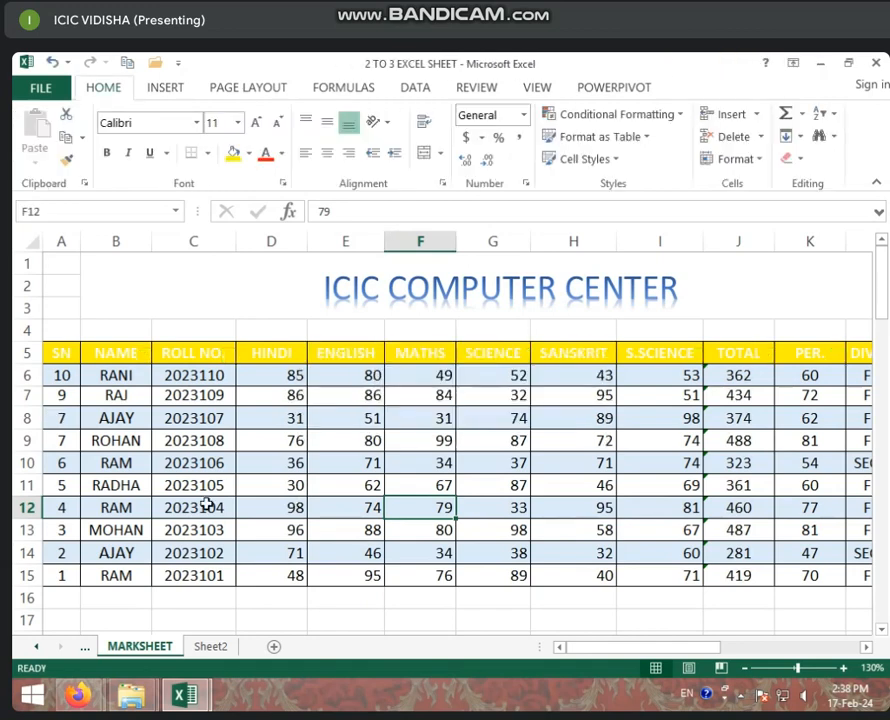
# Create a table with headers from the marksheet data in A5:O15.
pyautogui.click(319, 477)
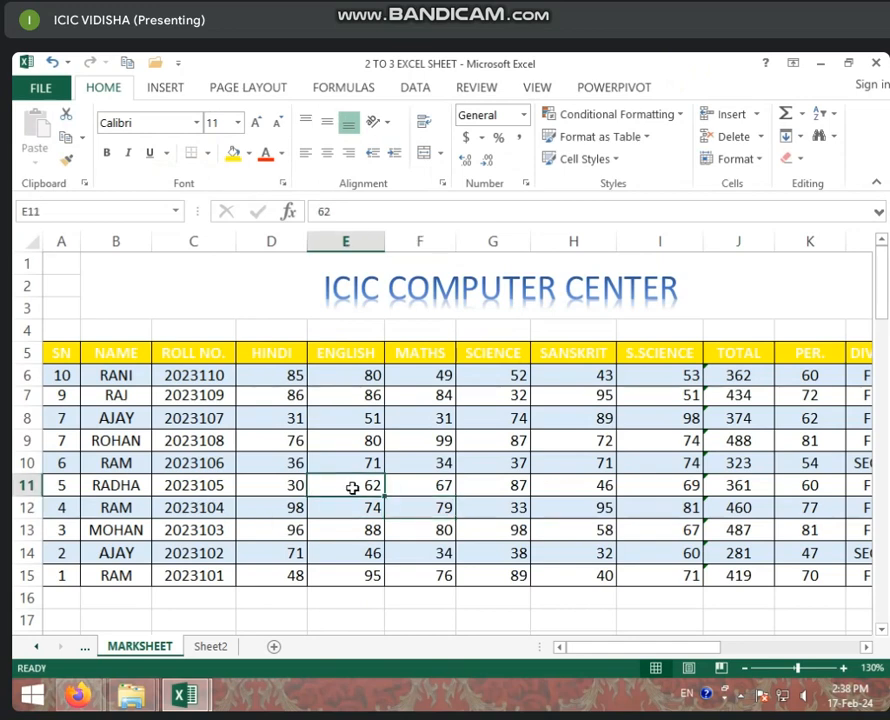
pyautogui.click(172, 93)
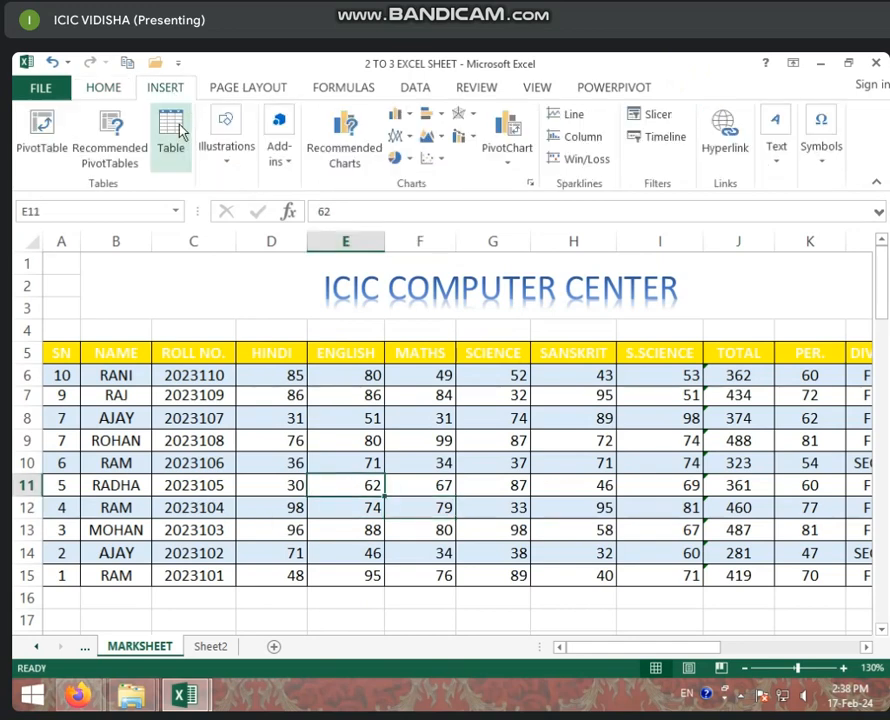
pyautogui.click(170, 135)
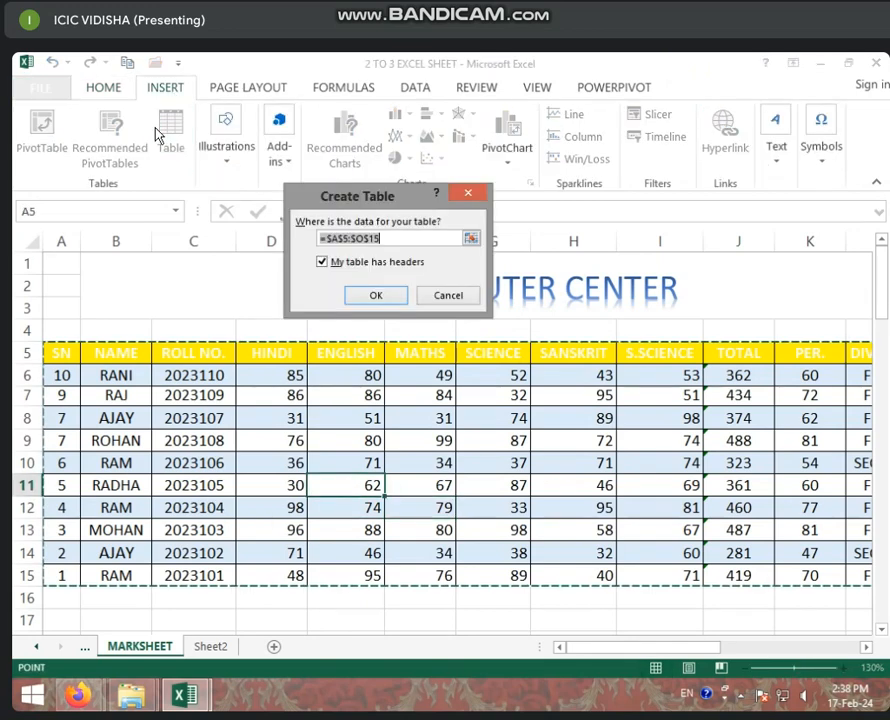
pyautogui.click(368, 299)
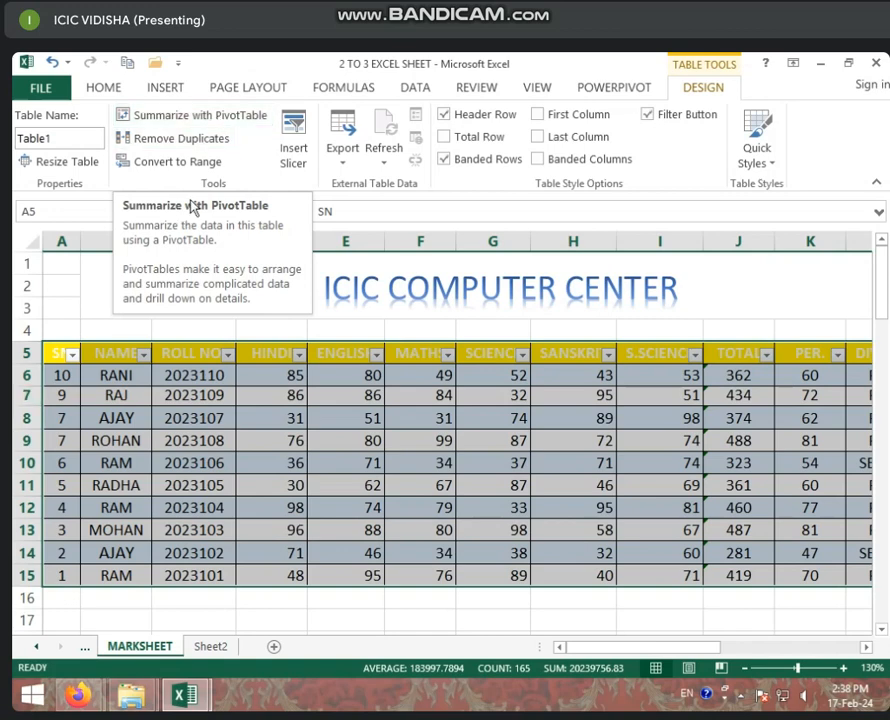
# Run Remove Duplicates on the marksheet table with all columns included and headers recognised.
pyautogui.click(205, 143)
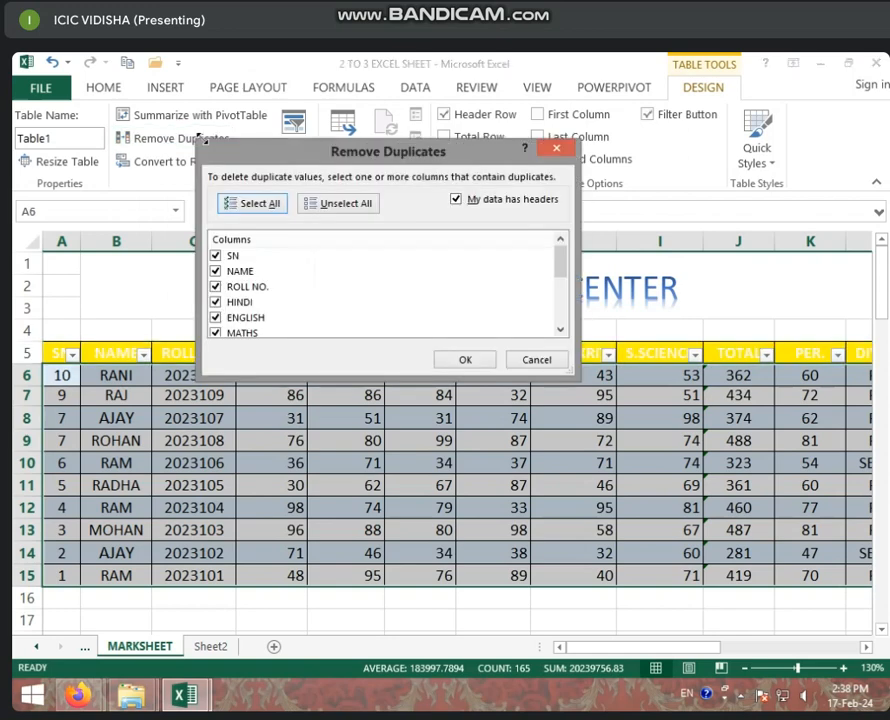
pyautogui.moveTo(350, 160); pyautogui.dragTo(533, 225)
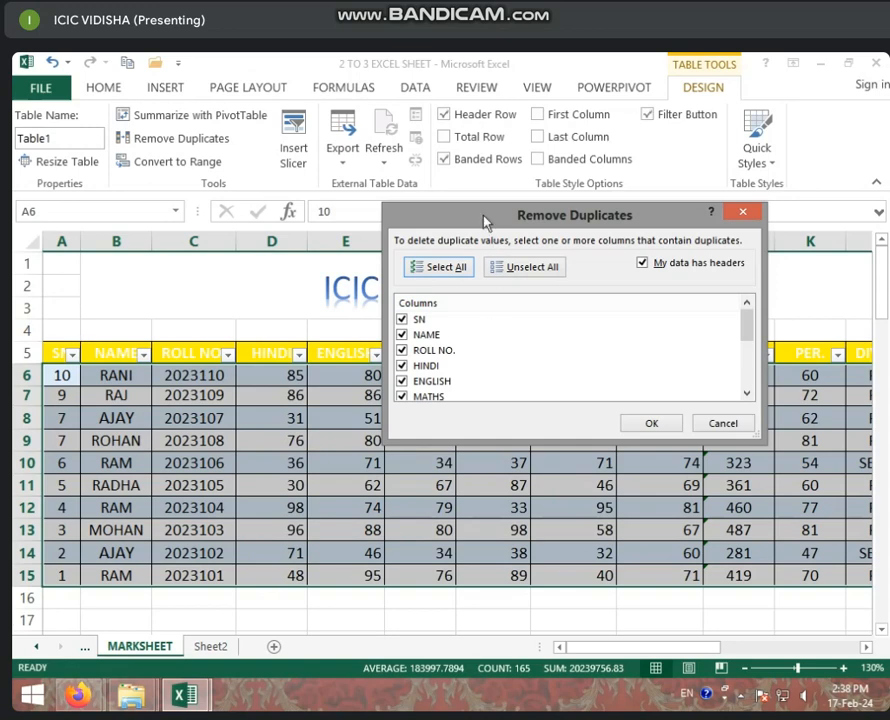
pyautogui.moveTo(485, 221); pyautogui.dragTo(236, 176)
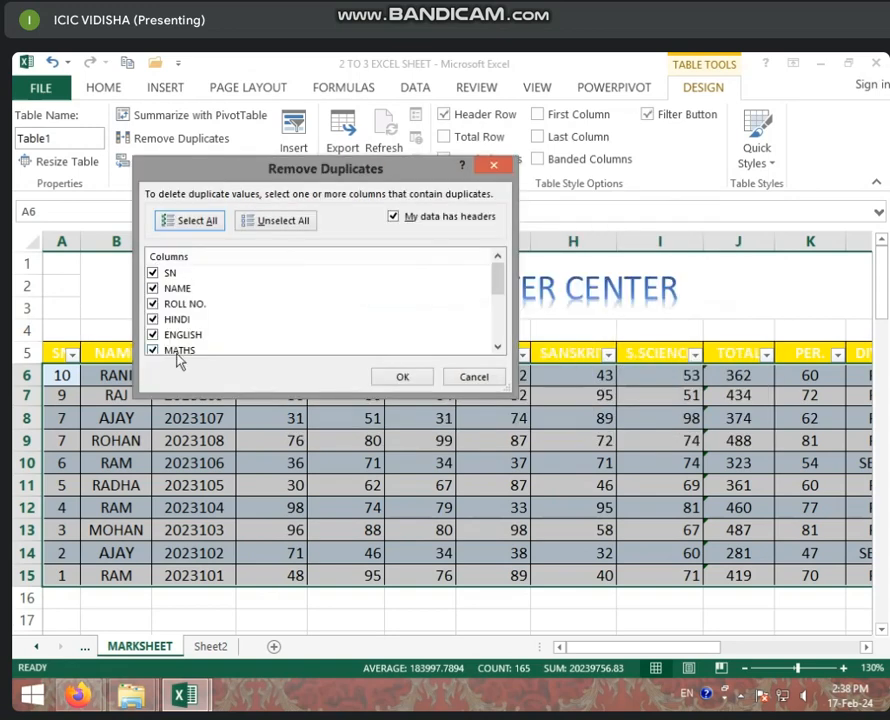
pyautogui.scroll(-3, 266, 333)
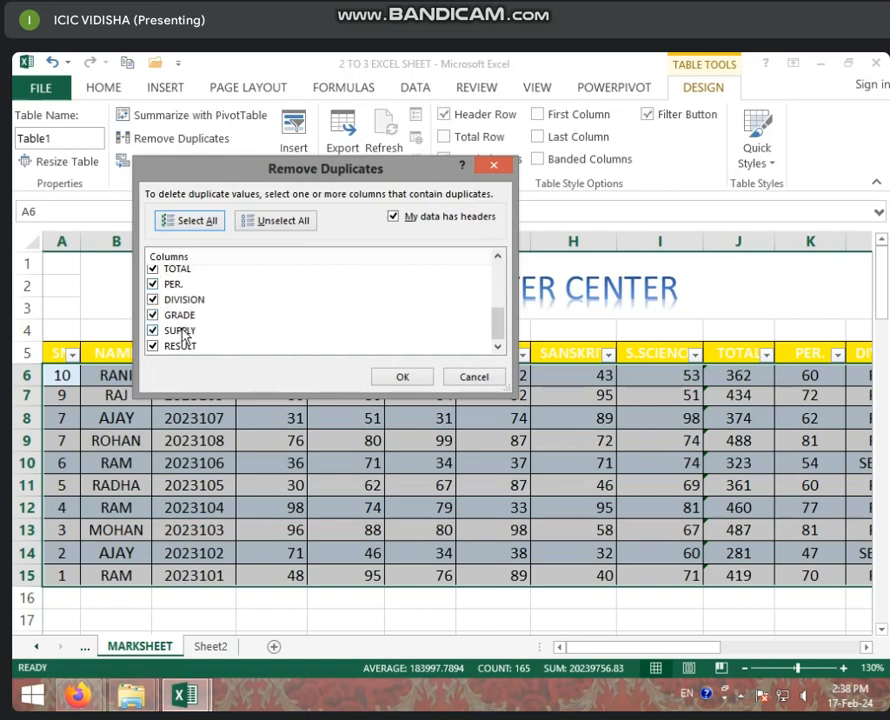
pyautogui.scroll(3, 188, 336)
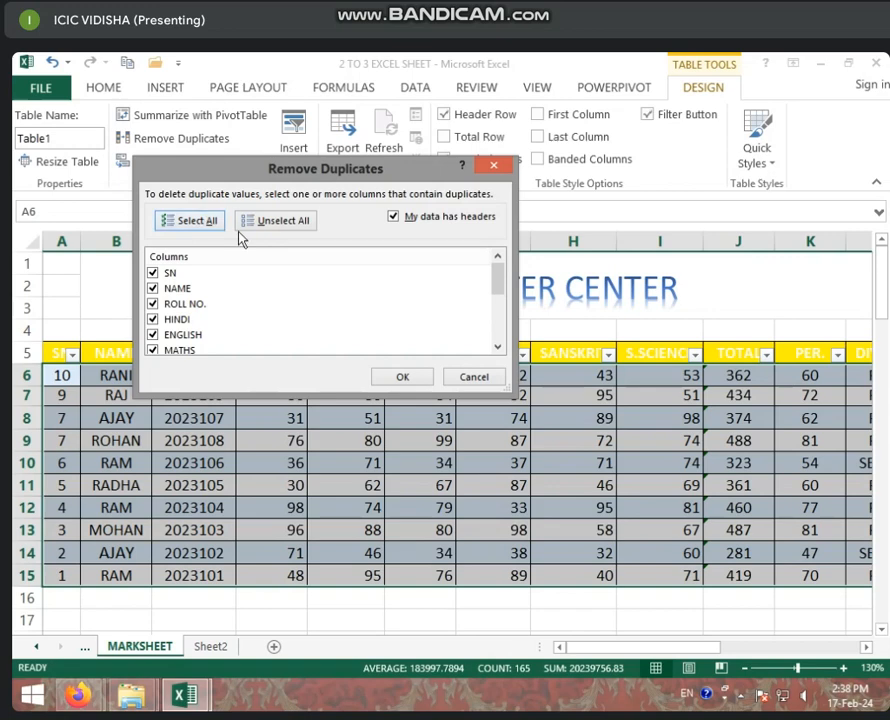
pyautogui.click(413, 380)
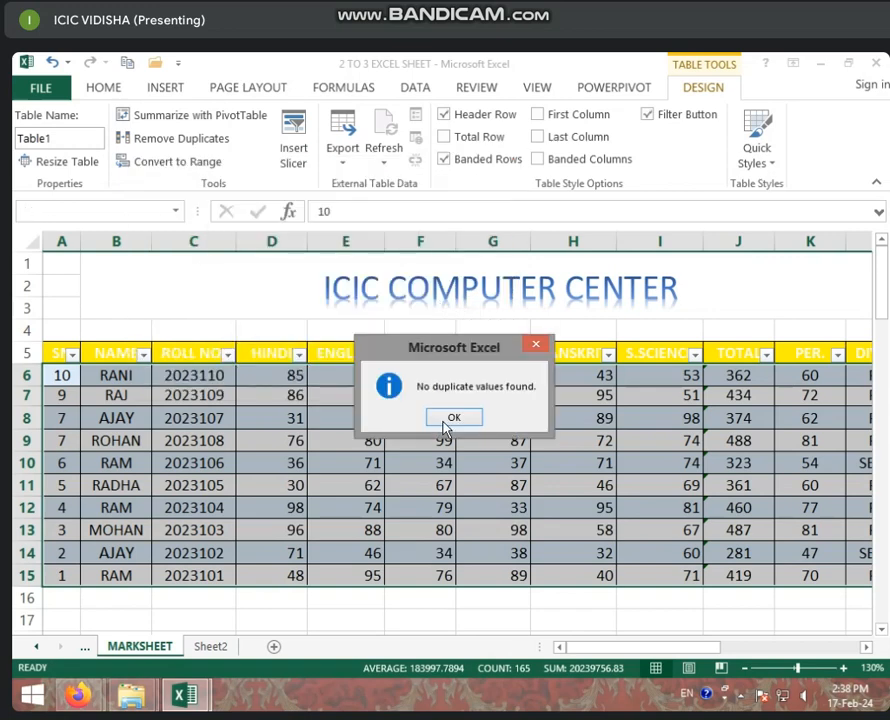
pyautogui.click(453, 420)
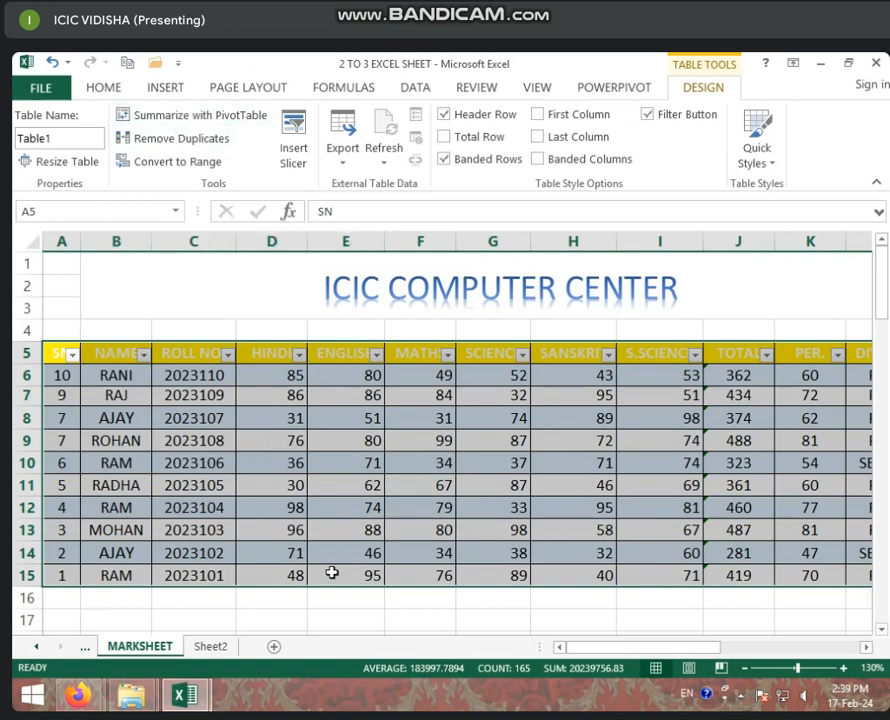
pyautogui.click(190, 143)
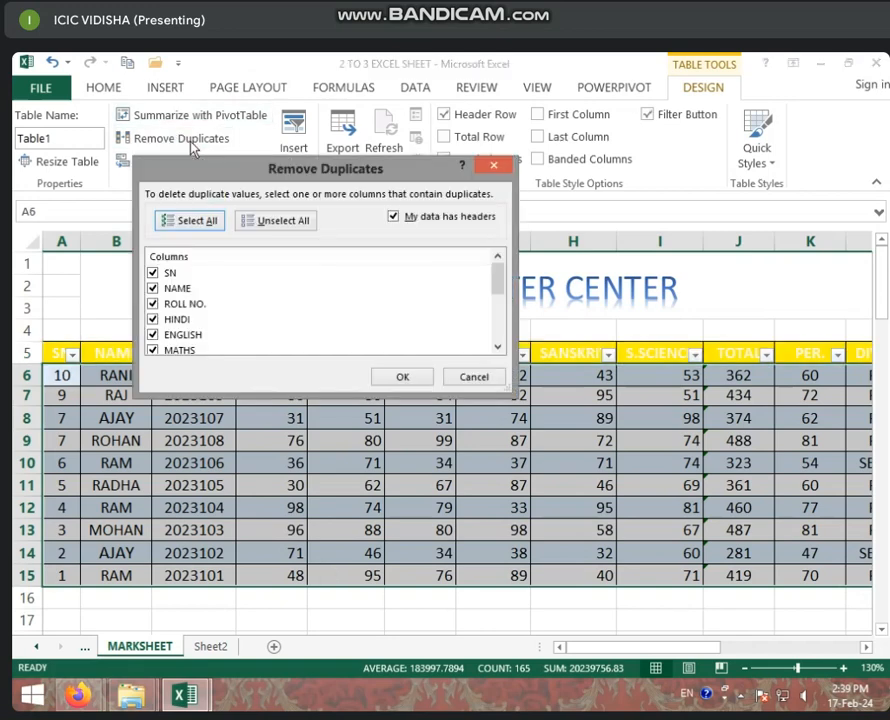
pyautogui.click(285, 224)
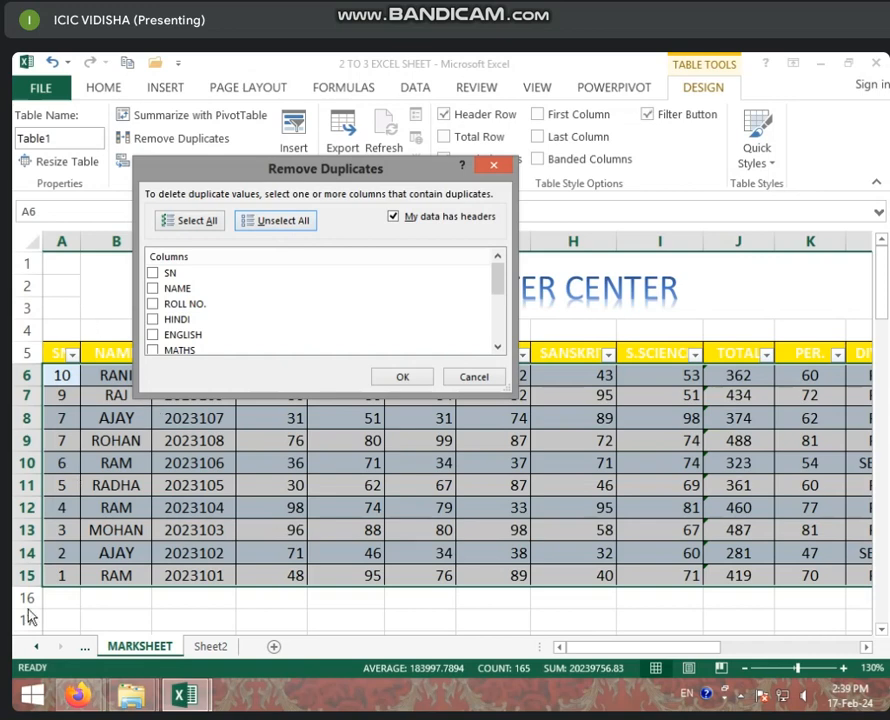
pyautogui.click(470, 375)
# Set the SN value in cell A11 to 1 to duplicate the serial number in row 15.
pyautogui.click(64, 546)
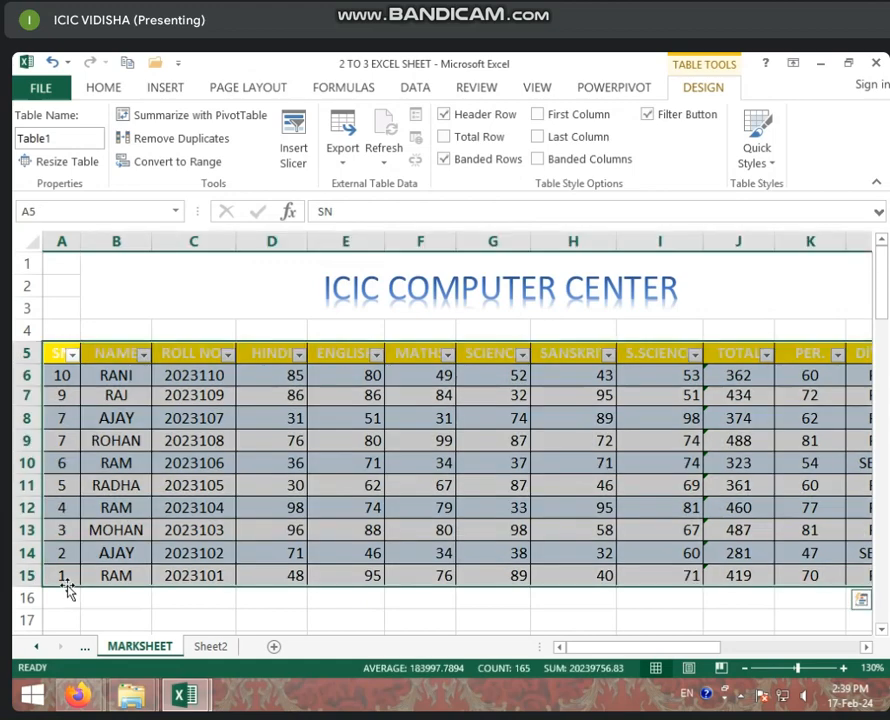
pyautogui.click(61, 575)
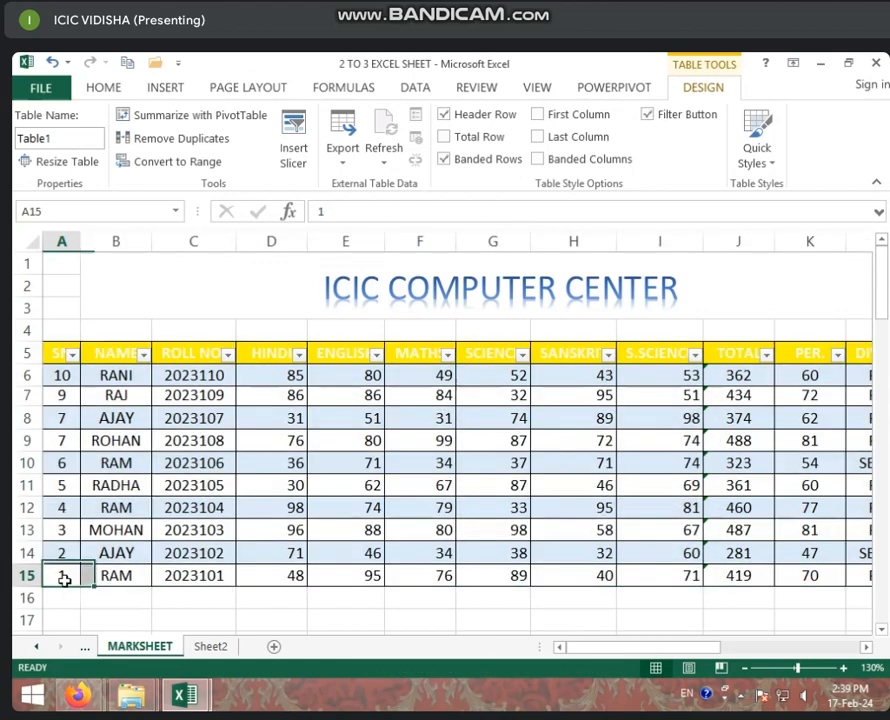
pyautogui.click(69, 484)
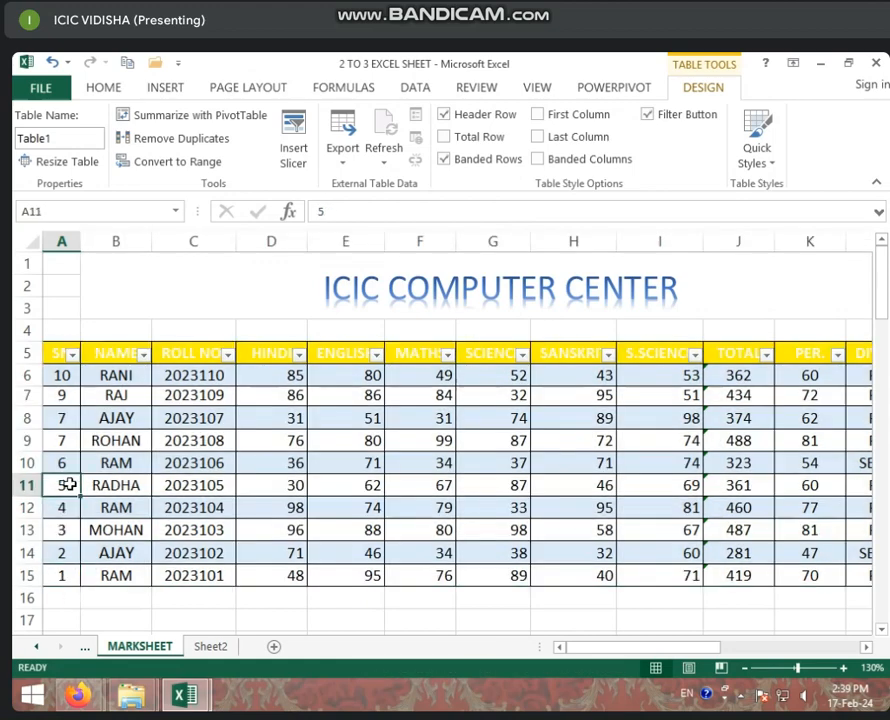
pyautogui.write('1')
pyautogui.click(62, 531)
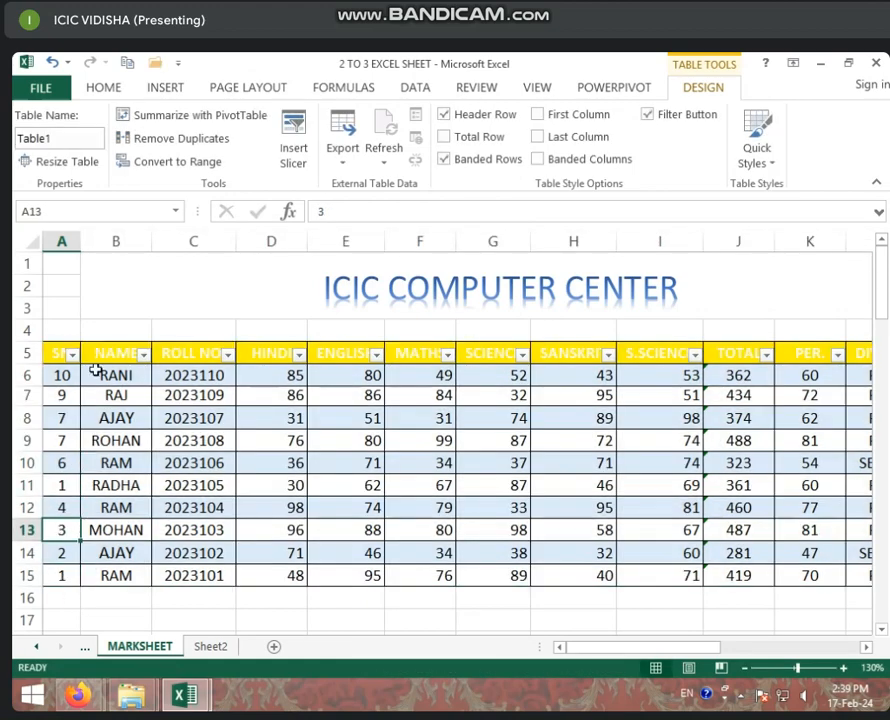
# Remove duplicate rows from the table based on the SN column only, and undo the removal.
pyautogui.click(193, 463)
pyautogui.click(200, 144)
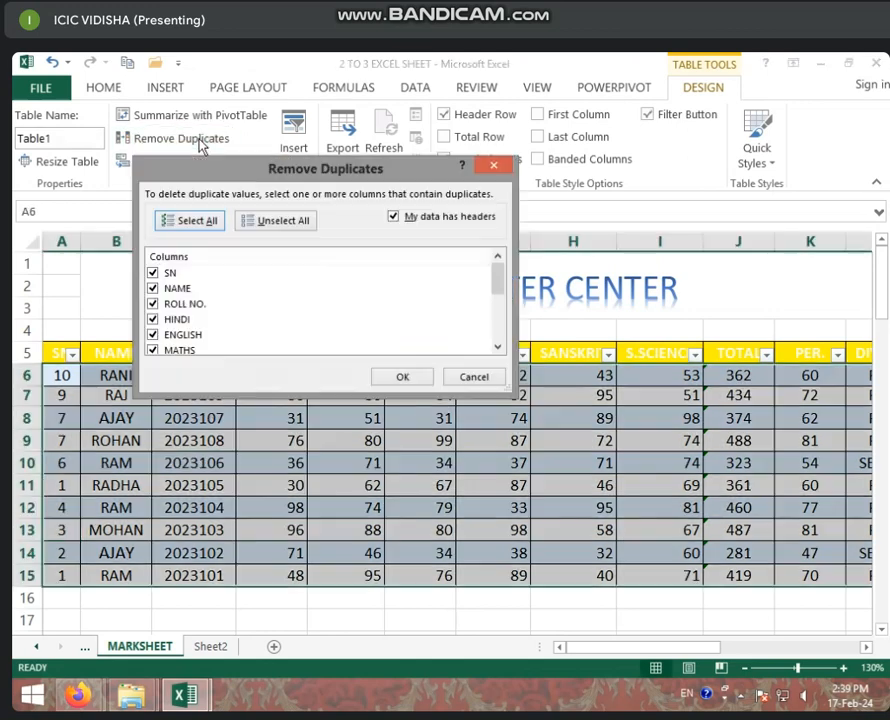
pyautogui.click(278, 224)
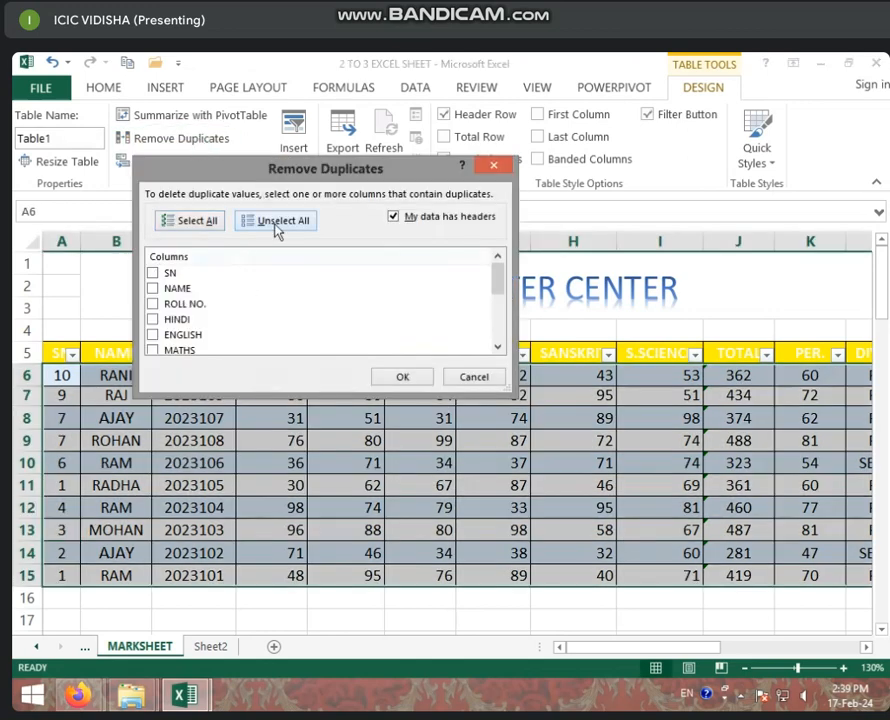
pyautogui.click(166, 279)
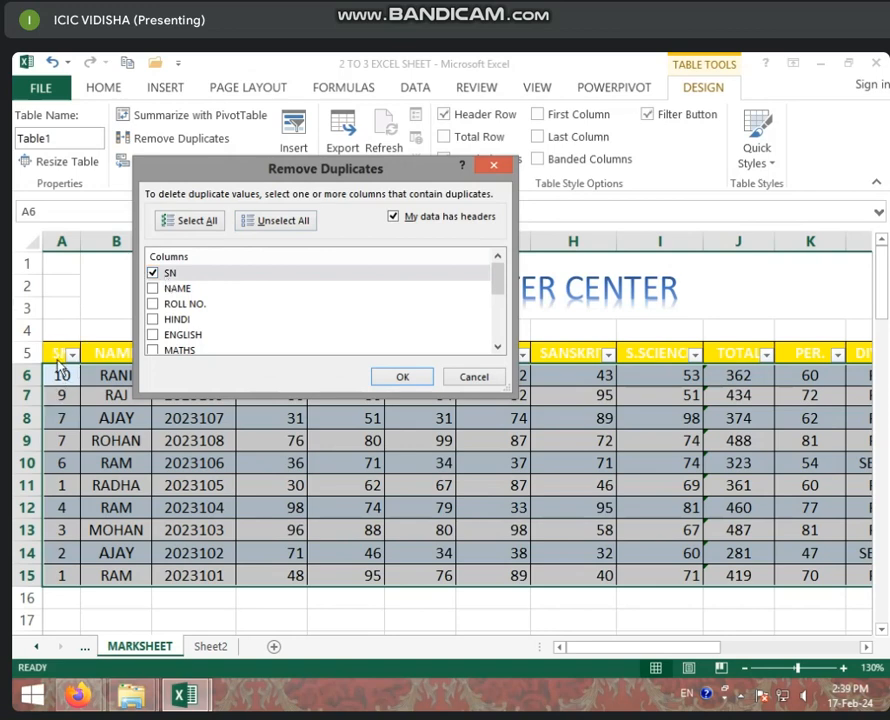
pyautogui.click(406, 380)
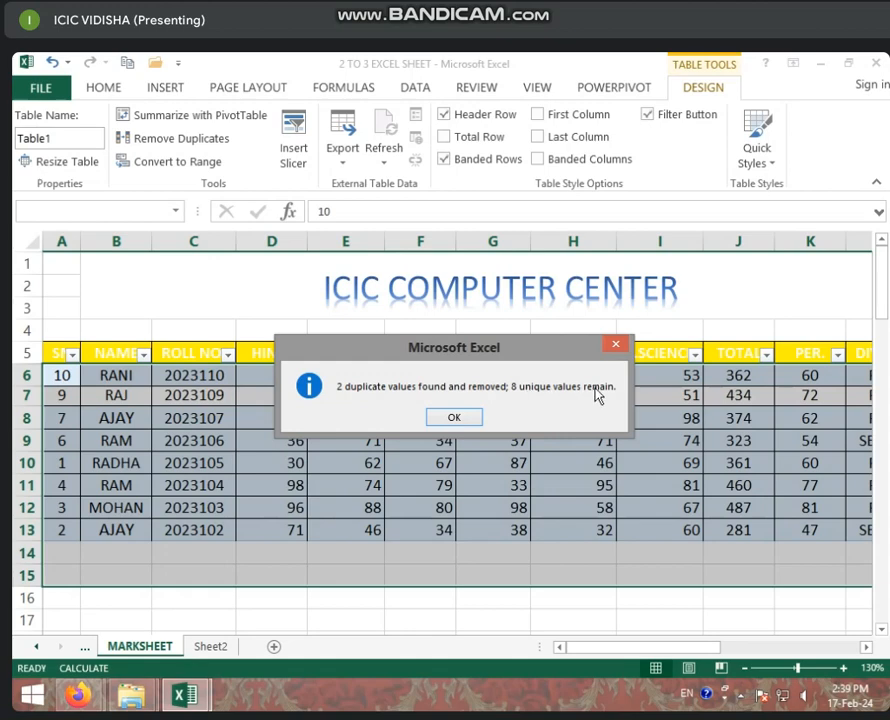
pyautogui.click(455, 417)
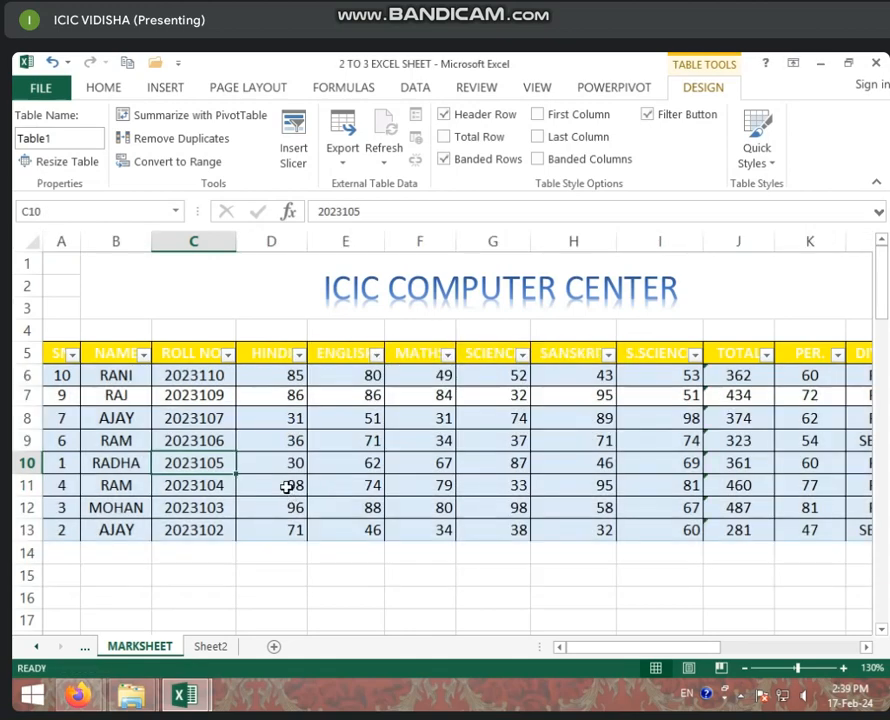
pyautogui.hotkey('ctrl', 'z')
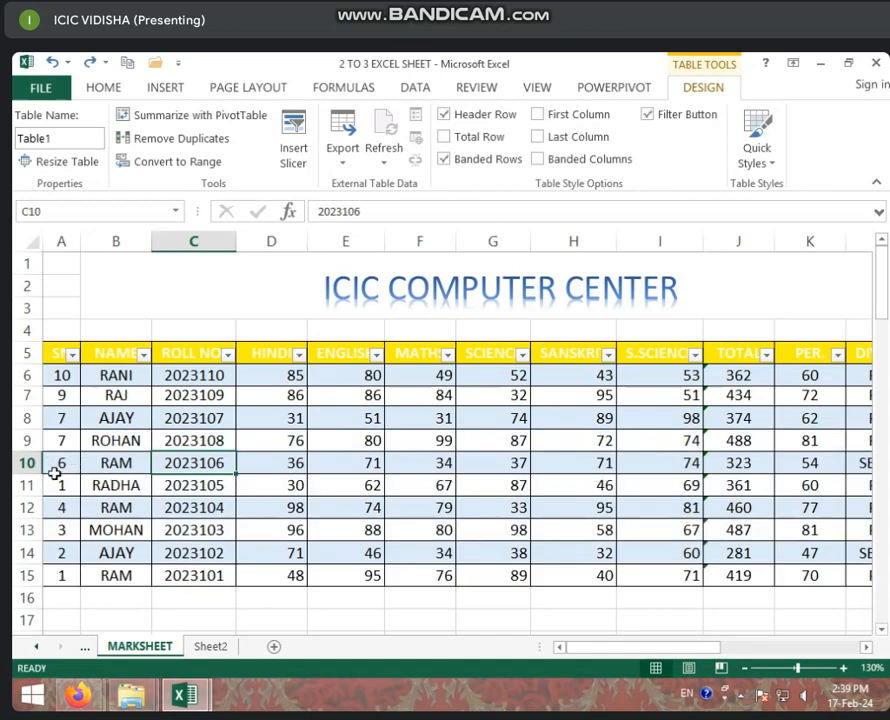
# Examine the repeated SN values in rows 8 and 9 of the table and the rest of row 8.
pyautogui.click(58, 462)
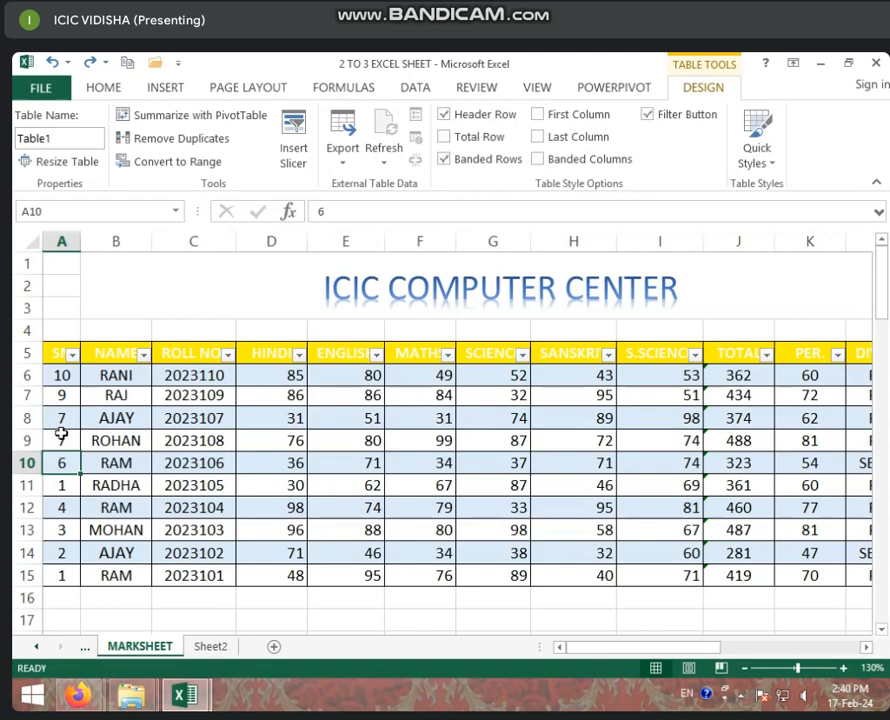
pyautogui.click(62, 418)
pyautogui.click(64, 432)
pyautogui.click(64, 421)
pyautogui.click(64, 447)
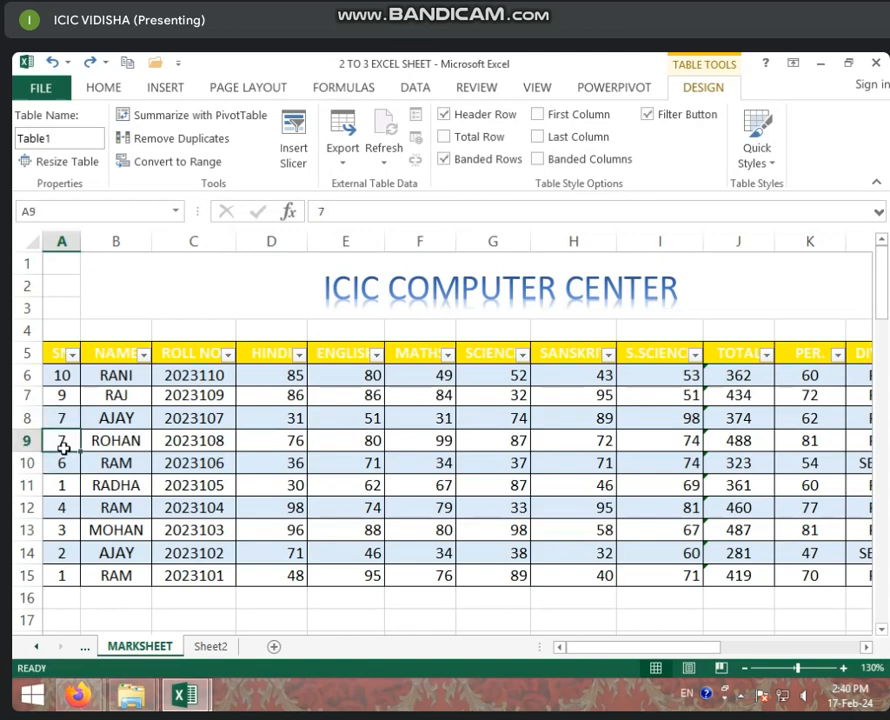
pyautogui.click(60, 425)
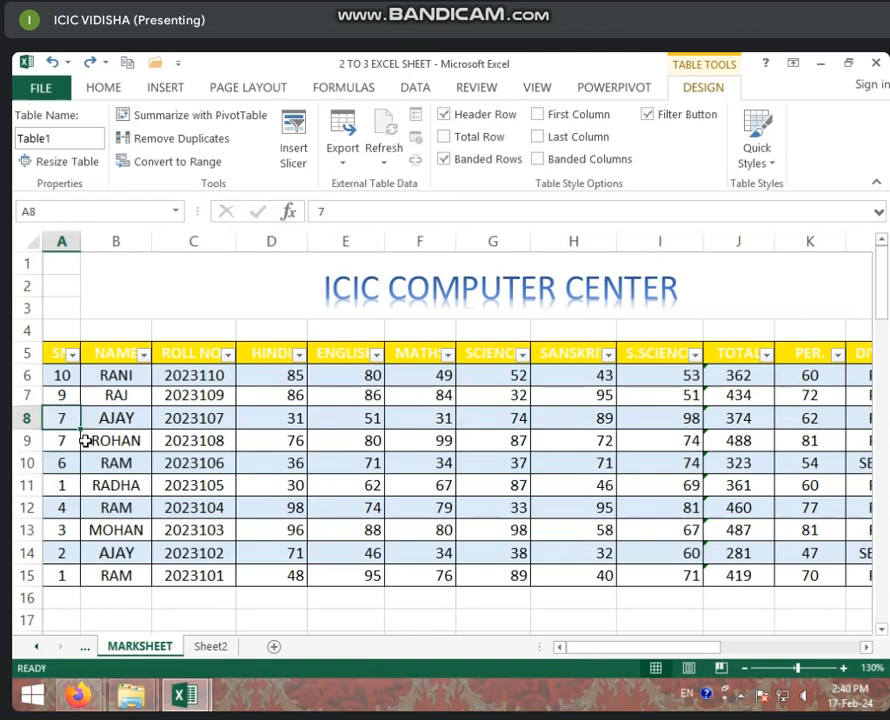
pyautogui.click(22, 419)
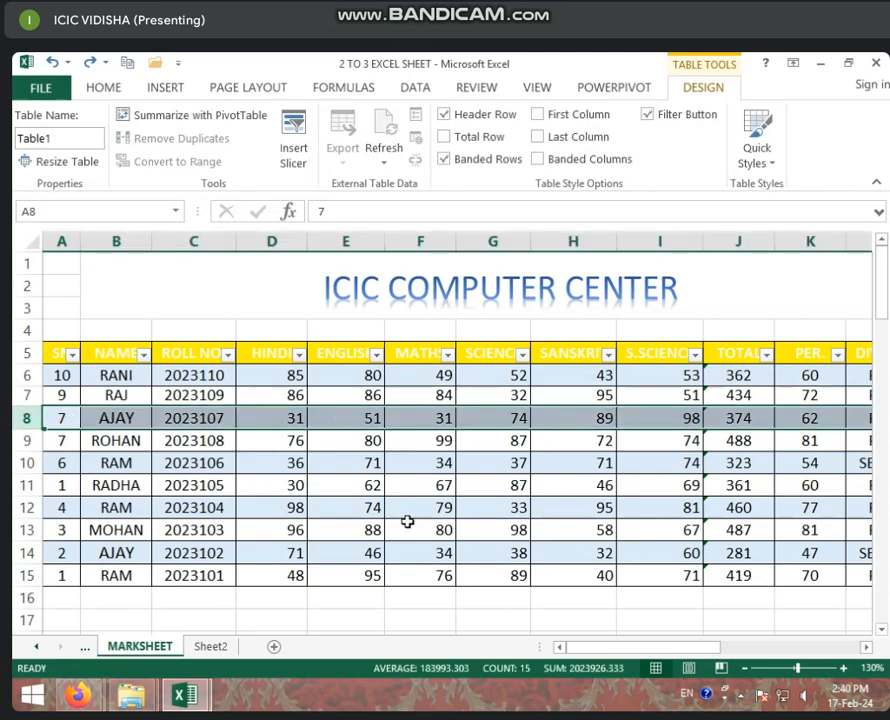
pyautogui.click(112, 392)
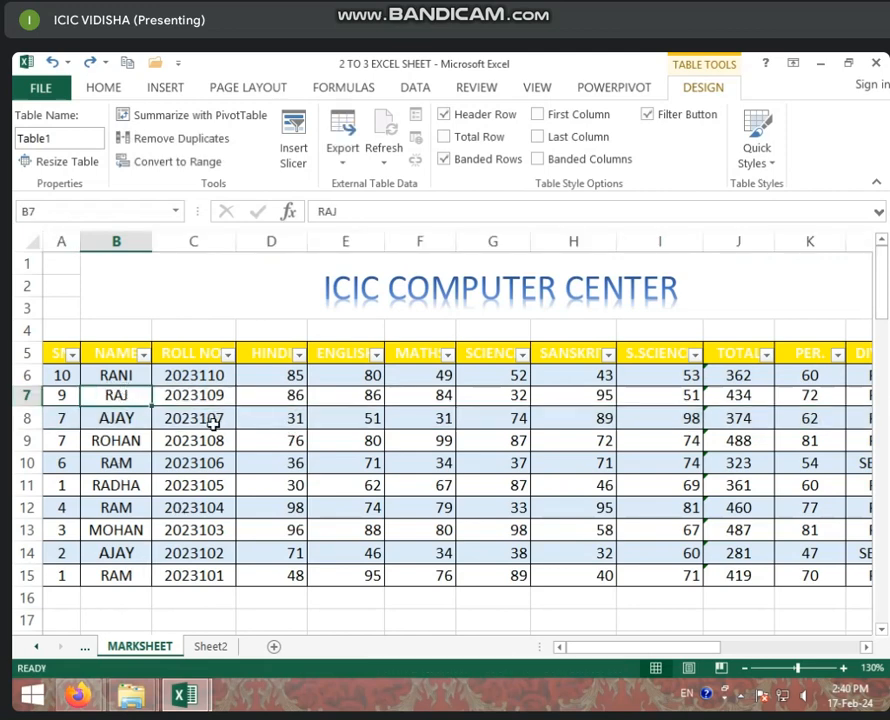
# Remove duplicate rows from the table based on the NAME column only, and undo the removal.
pyautogui.moveTo(190, 376); pyautogui.dragTo(183, 569)
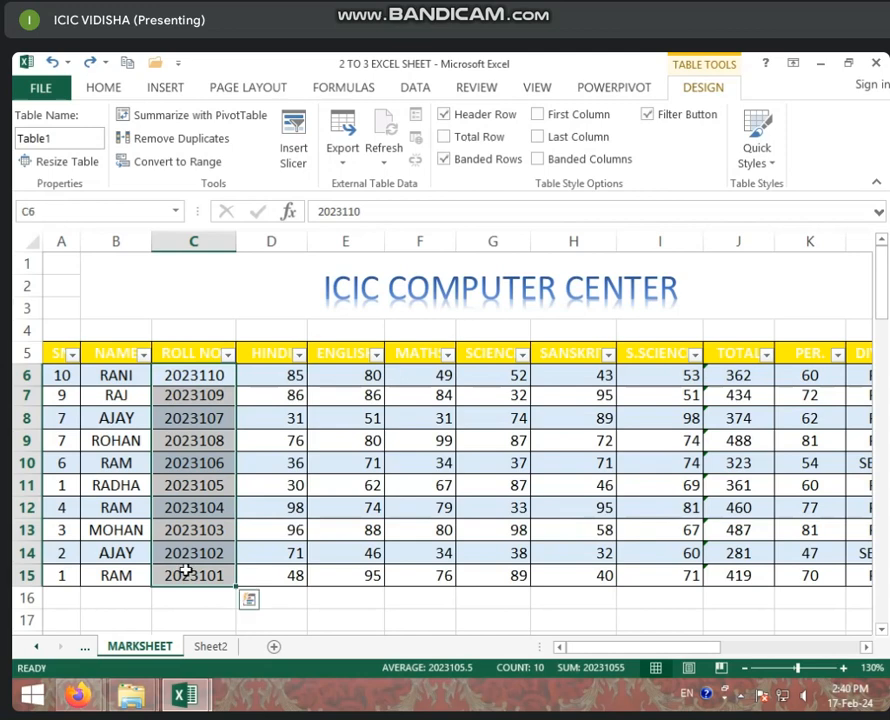
pyautogui.click(225, 463)
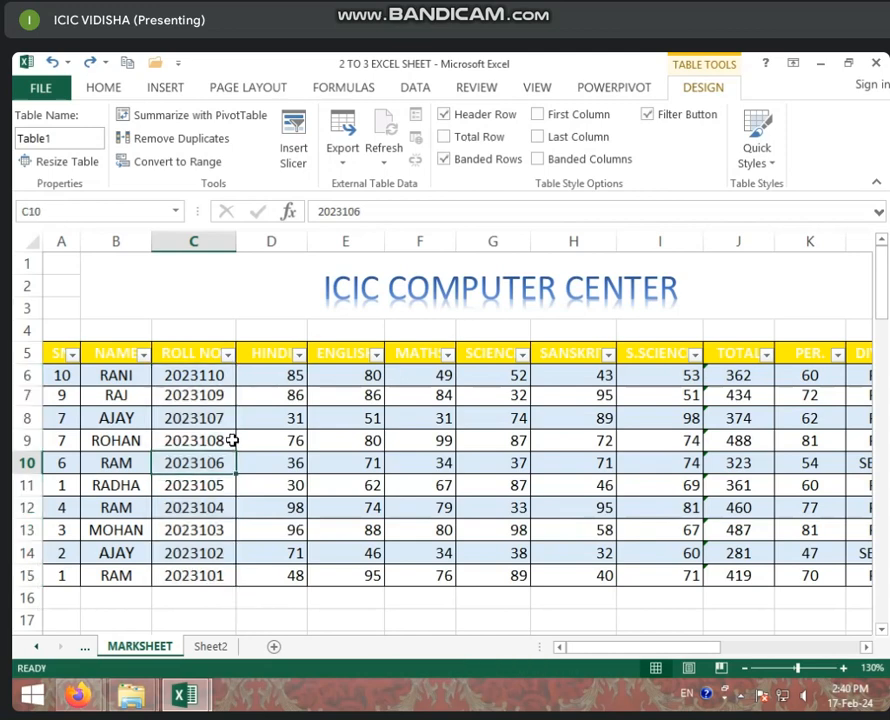
pyautogui.click(208, 140)
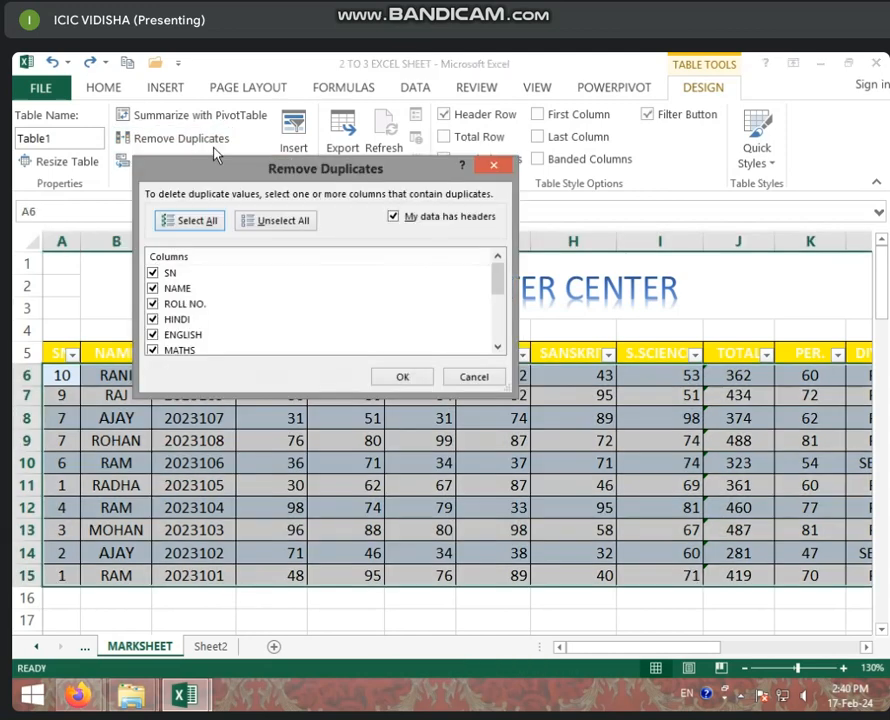
pyautogui.click(265, 221)
pyautogui.click(153, 288)
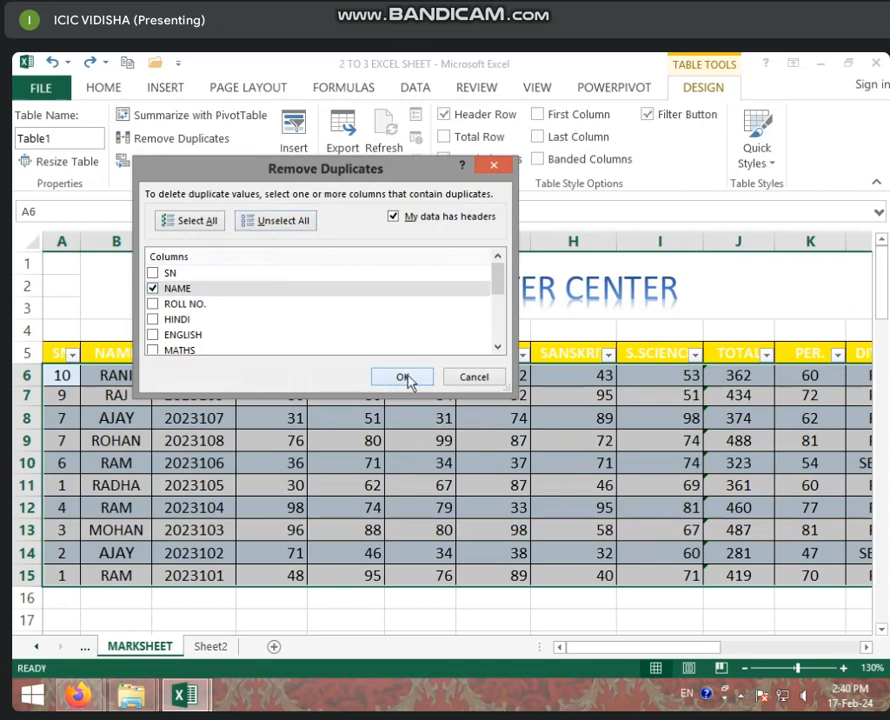
pyautogui.click(402, 377)
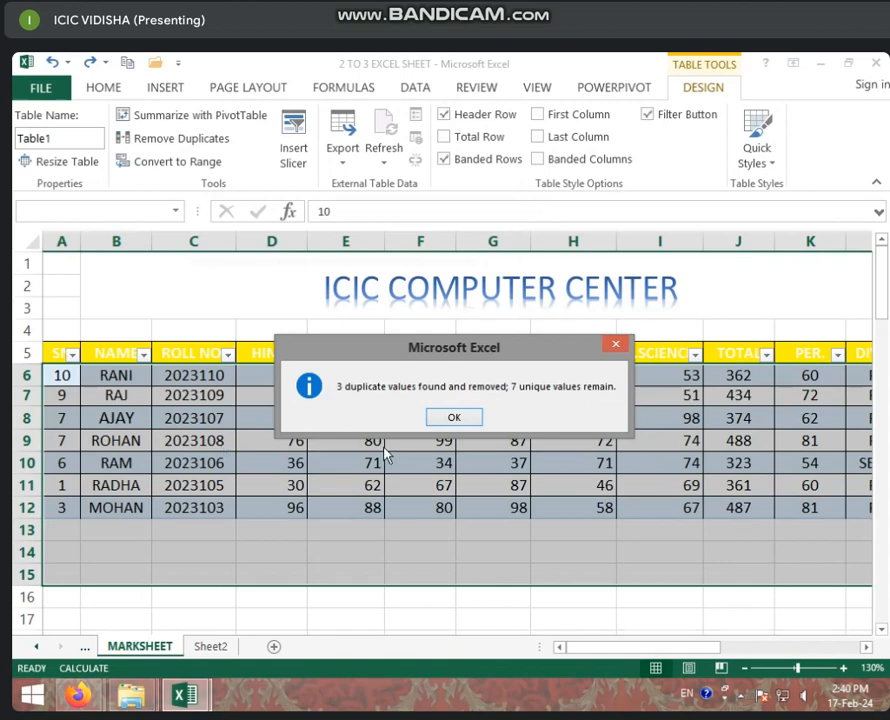
pyautogui.click(454, 417)
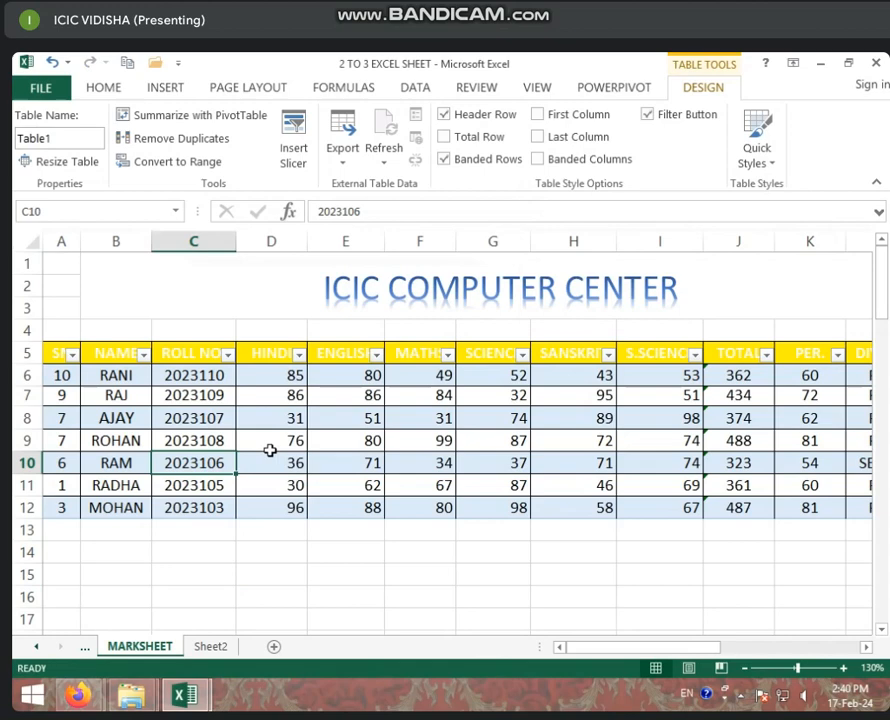
pyautogui.hotkey('ctrl', 'z')
pyautogui.click(340, 418)
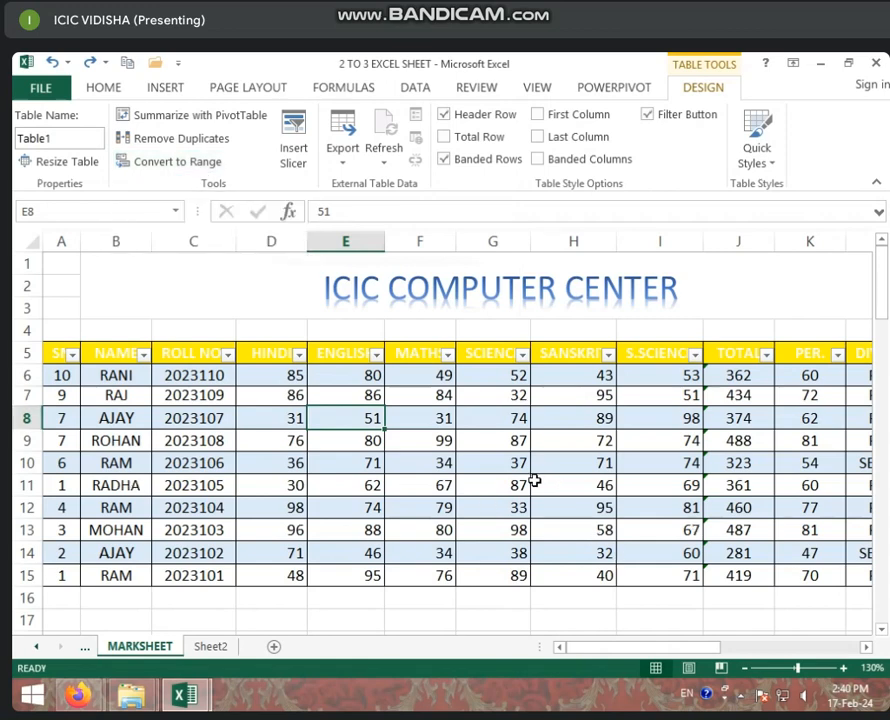
# Set the font colour of the table's header row 5 to red.
pyautogui.click(27, 352)
pyautogui.click(100, 88)
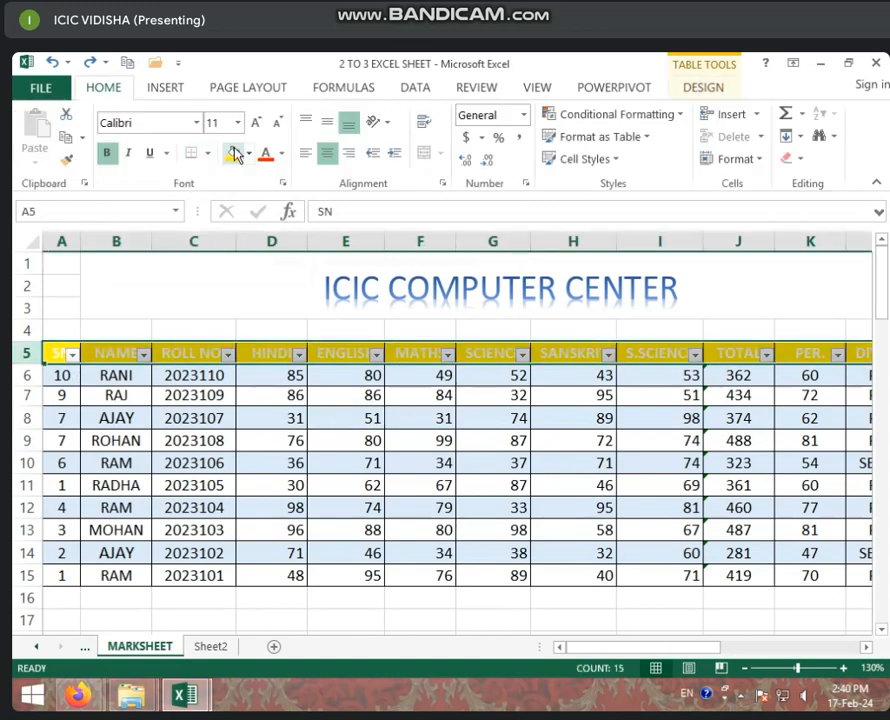
pyautogui.click(266, 153)
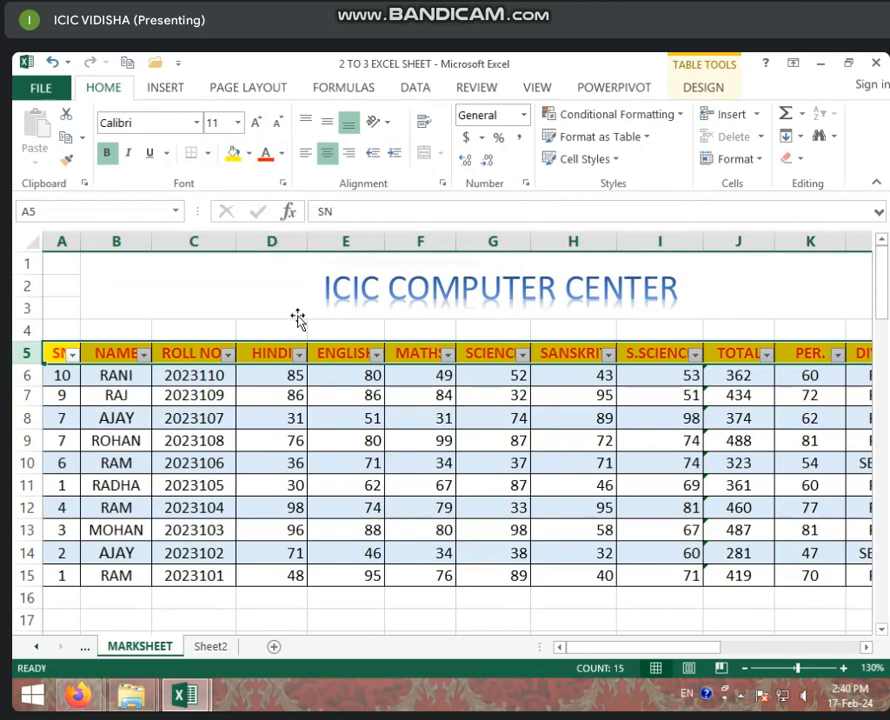
pyautogui.click(165, 460)
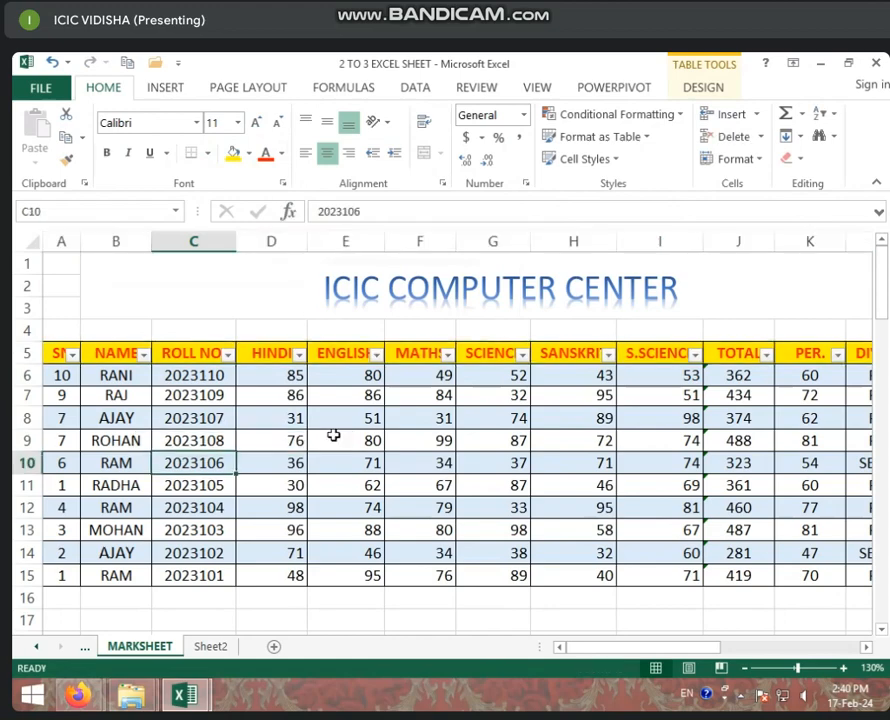
pyautogui.click(700, 89)
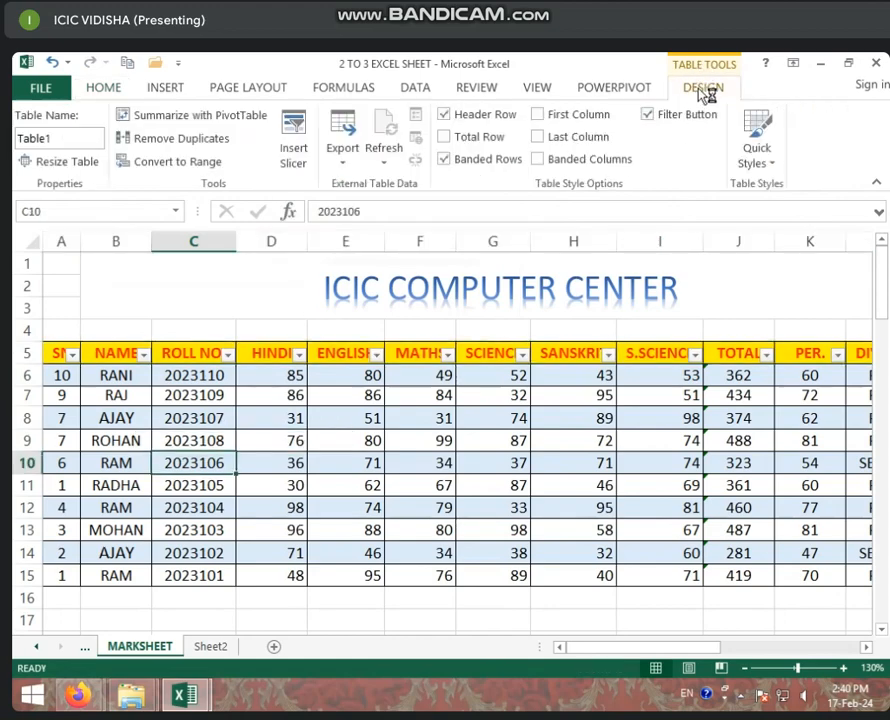
pyautogui.scroll(-5, 400, 600)
pyautogui.click(345, 598)
pyautogui.click(573, 464)
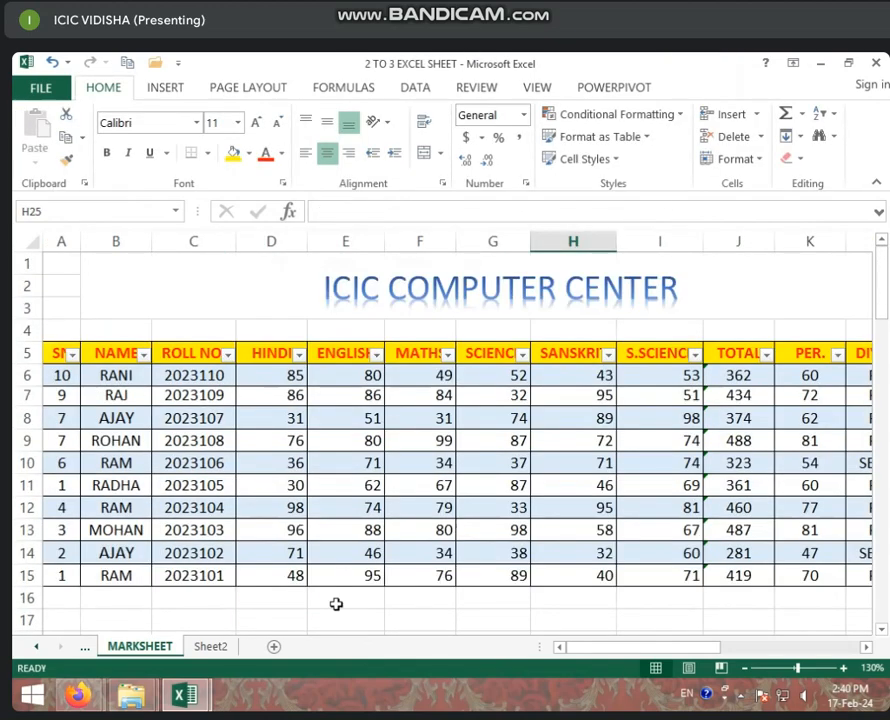
pyautogui.click(345, 578)
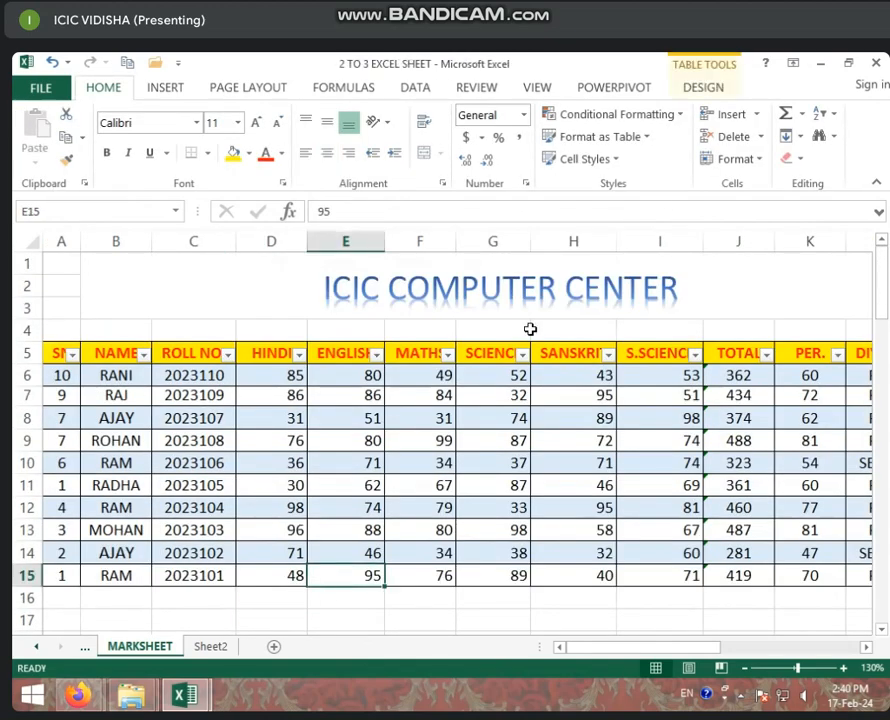
pyautogui.click(495, 420)
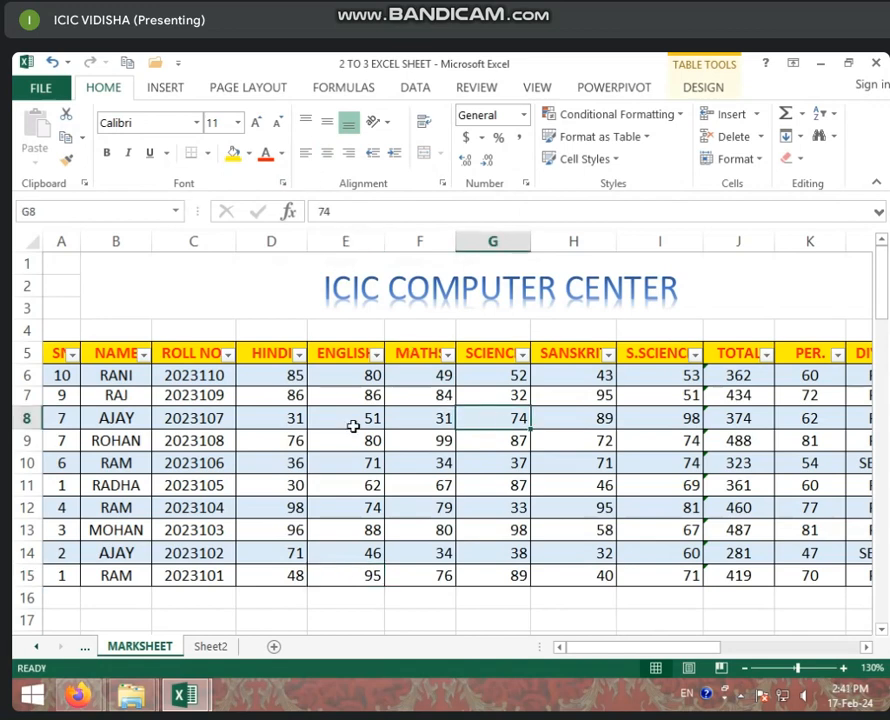
# Convert the marksheet table to a normal range and check its header row 5.
pyautogui.click(701, 88)
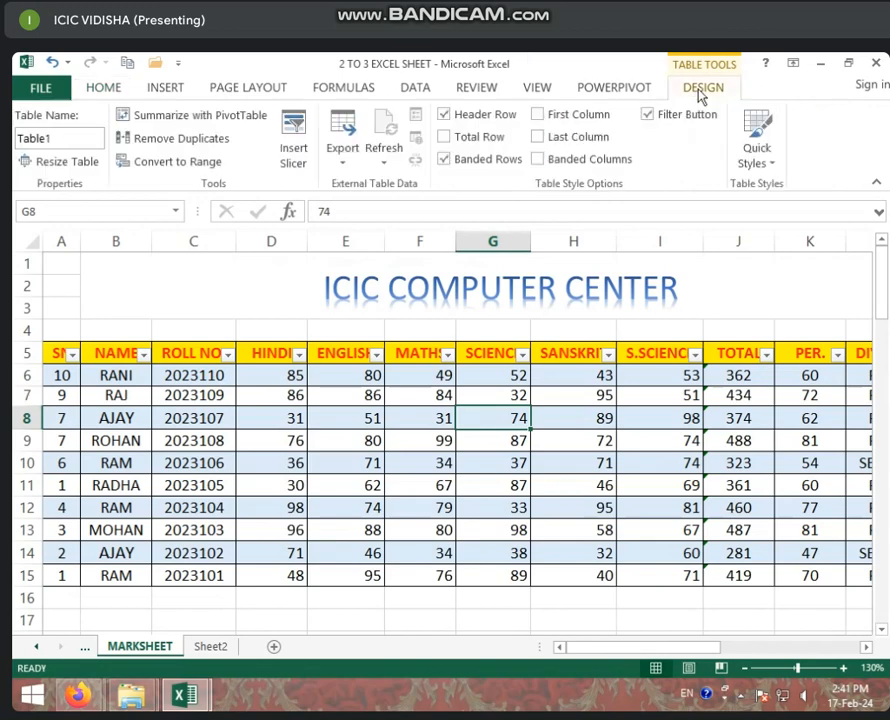
pyautogui.click(190, 163)
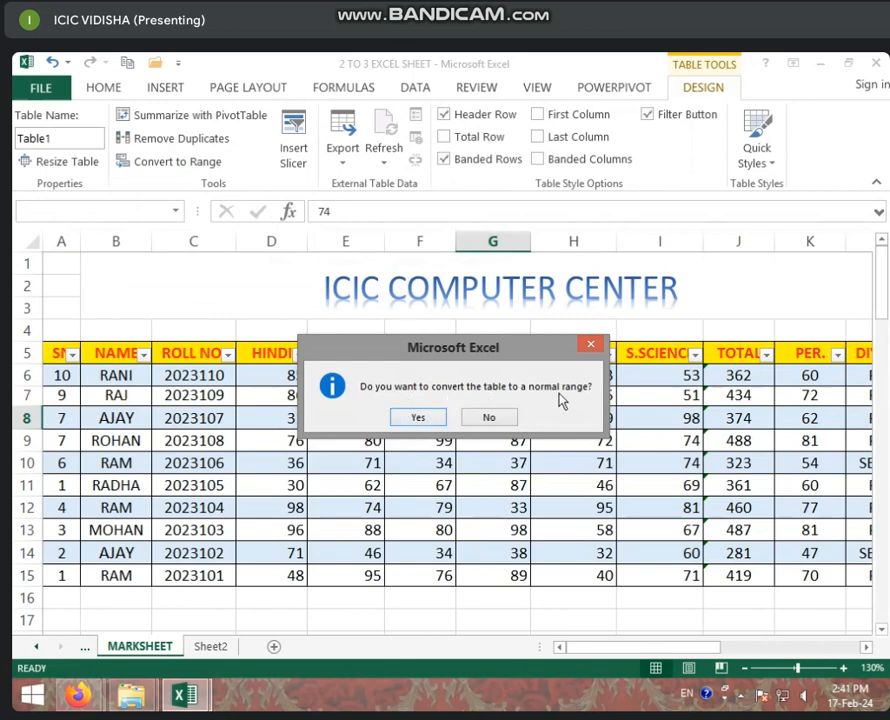
pyautogui.click(418, 419)
pyautogui.click(401, 484)
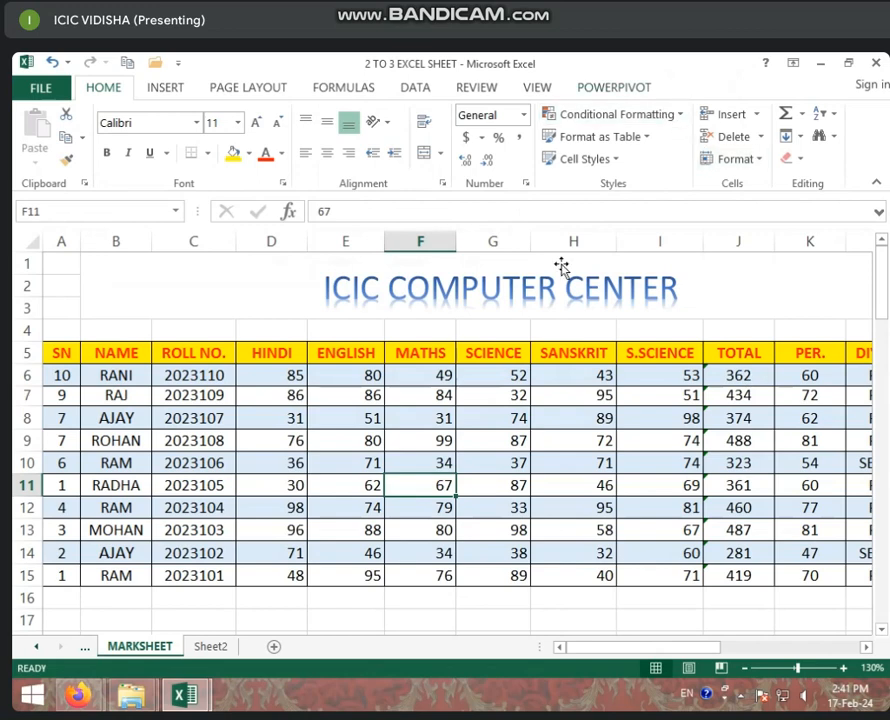
pyautogui.click(18, 352)
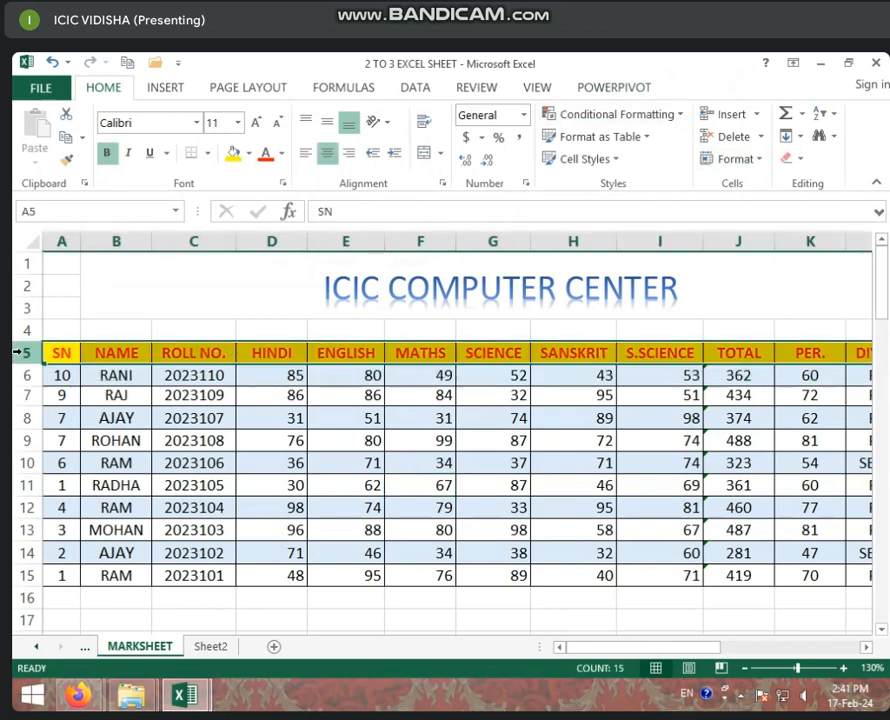
pyautogui.click(375, 458)
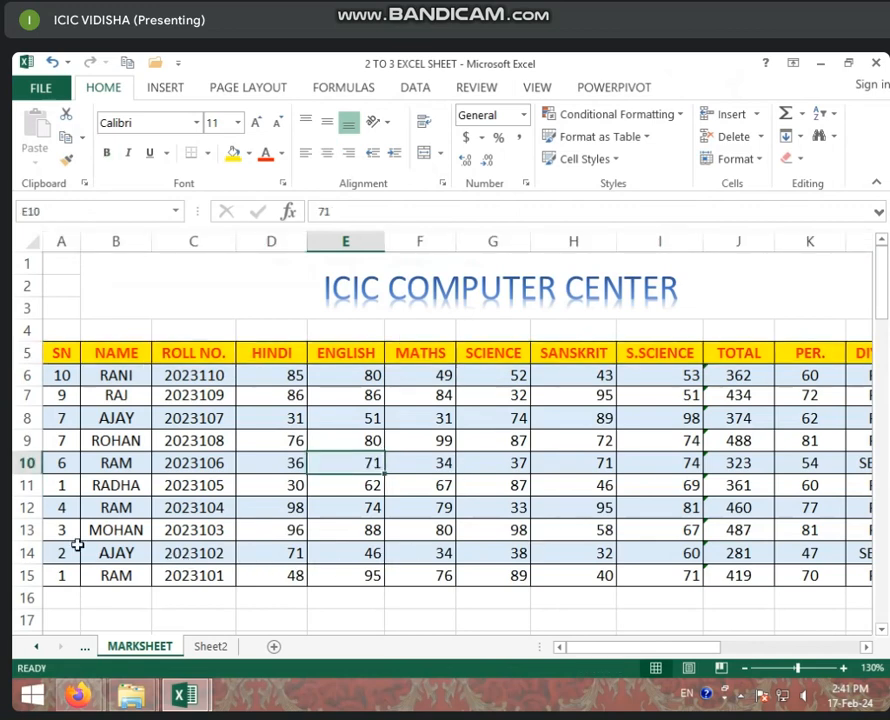
pyautogui.moveTo(48, 354); pyautogui.dragTo(775, 578)
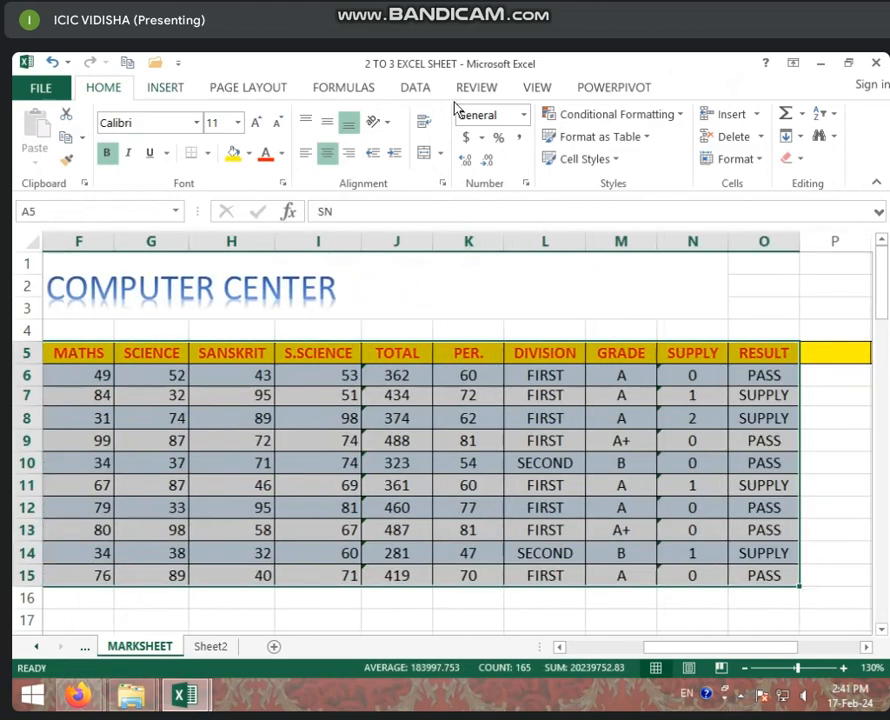
pyautogui.click(648, 138)
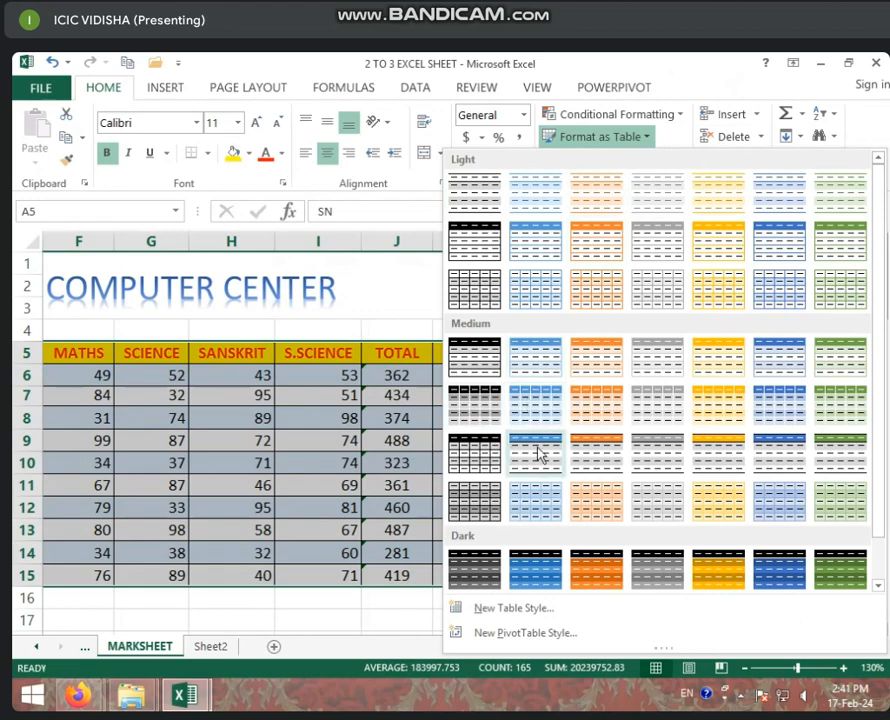
pyautogui.click(490, 190)
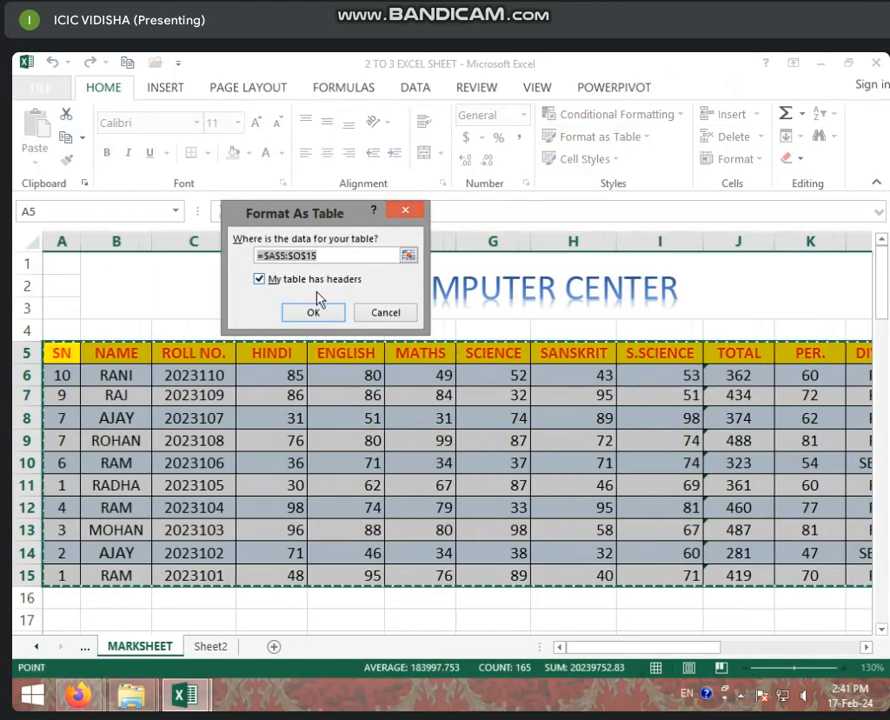
pyautogui.click(397, 313)
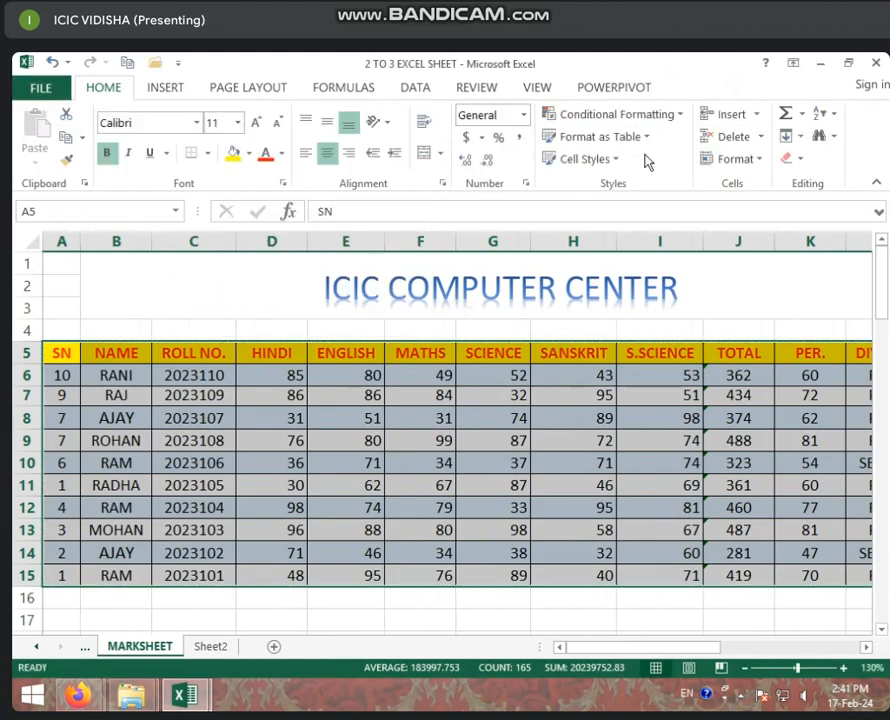
pyautogui.click(620, 162)
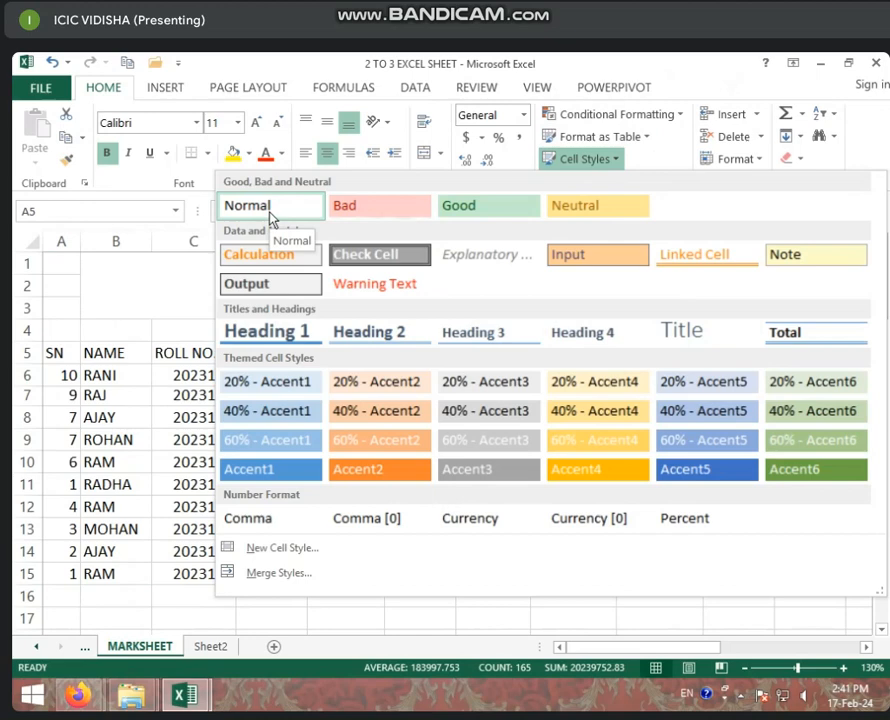
pyautogui.click(142, 411)
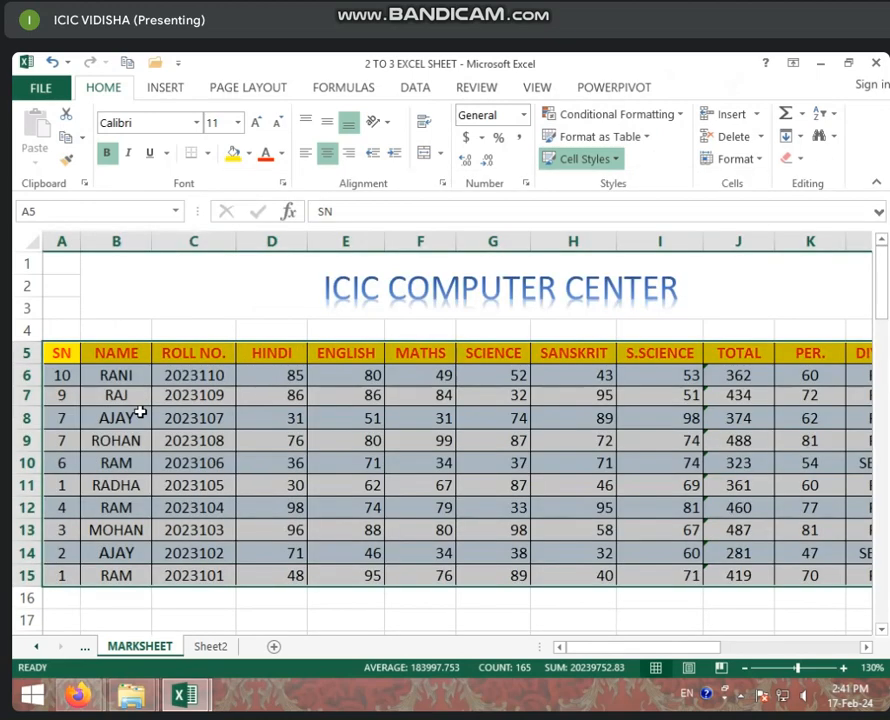
# Insert a table over the marksheet range A5:O15, using the first row as headers.
pyautogui.click(166, 88)
pyautogui.click(171, 138)
pyautogui.click(327, 313)
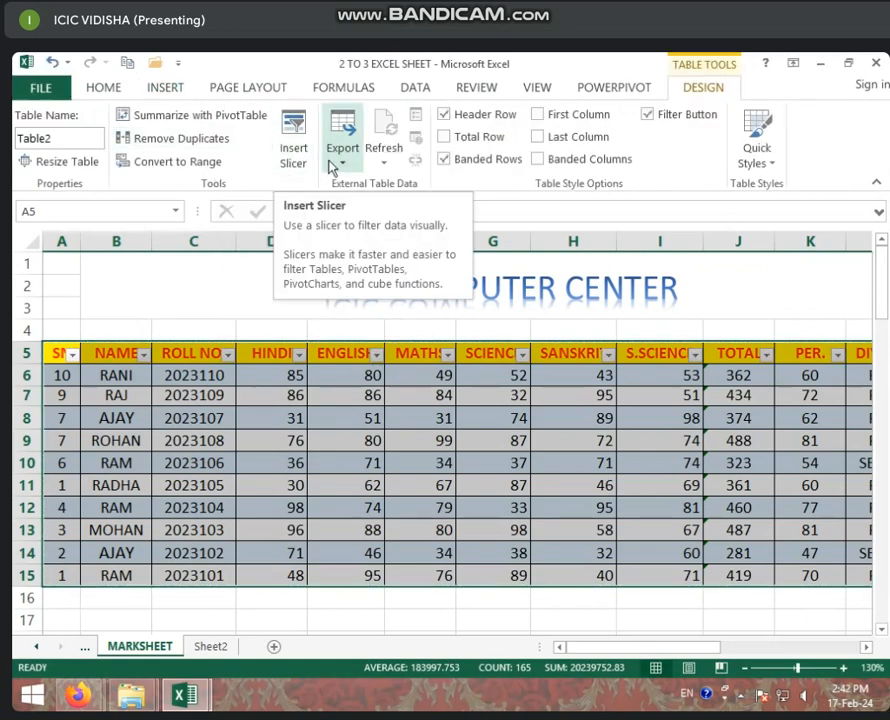
pyautogui.click(294, 160)
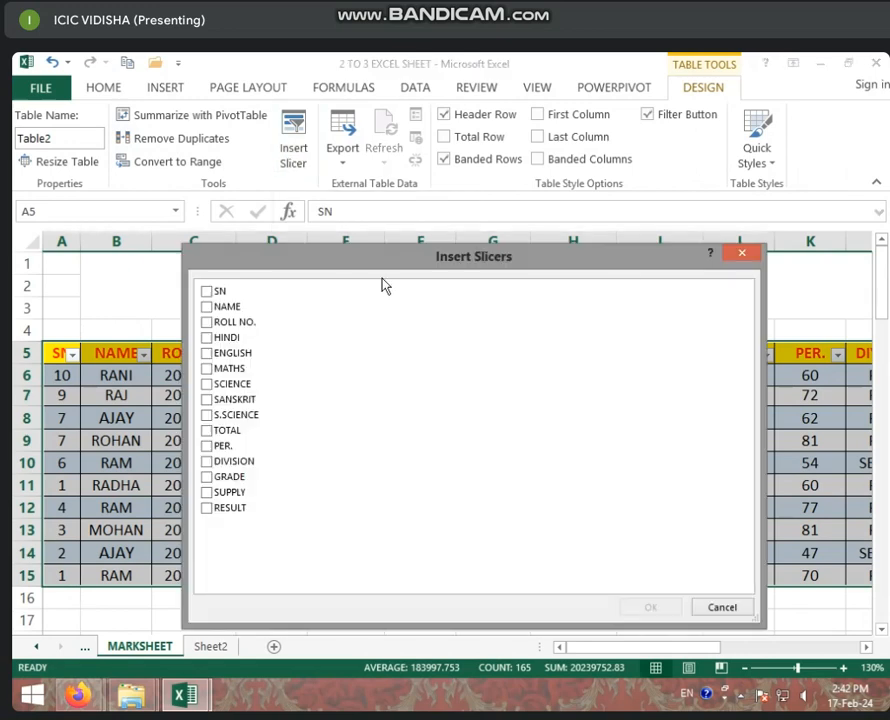
pyautogui.click(742, 253)
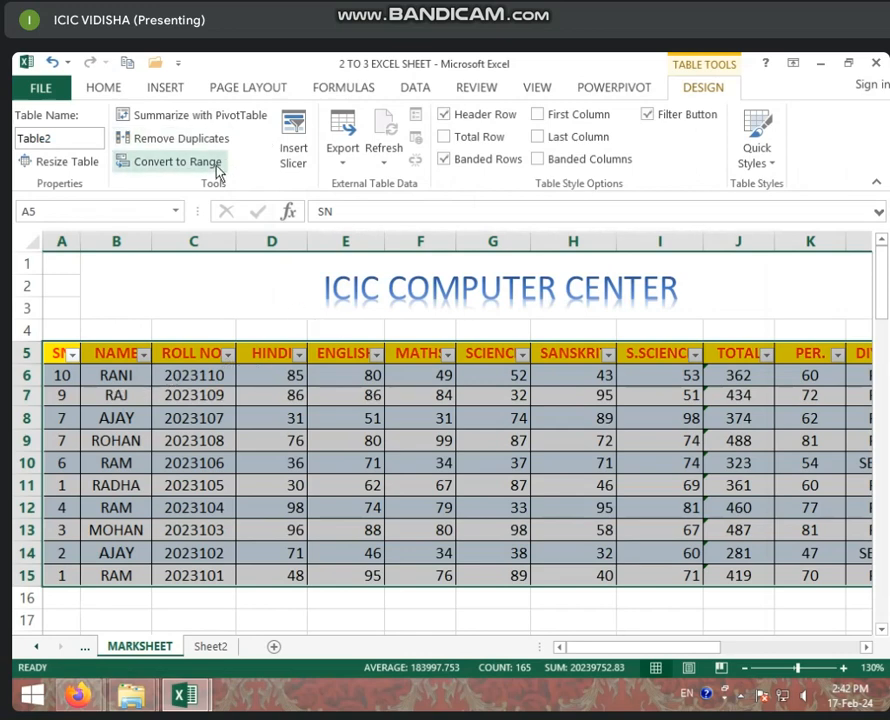
pyautogui.click(294, 164)
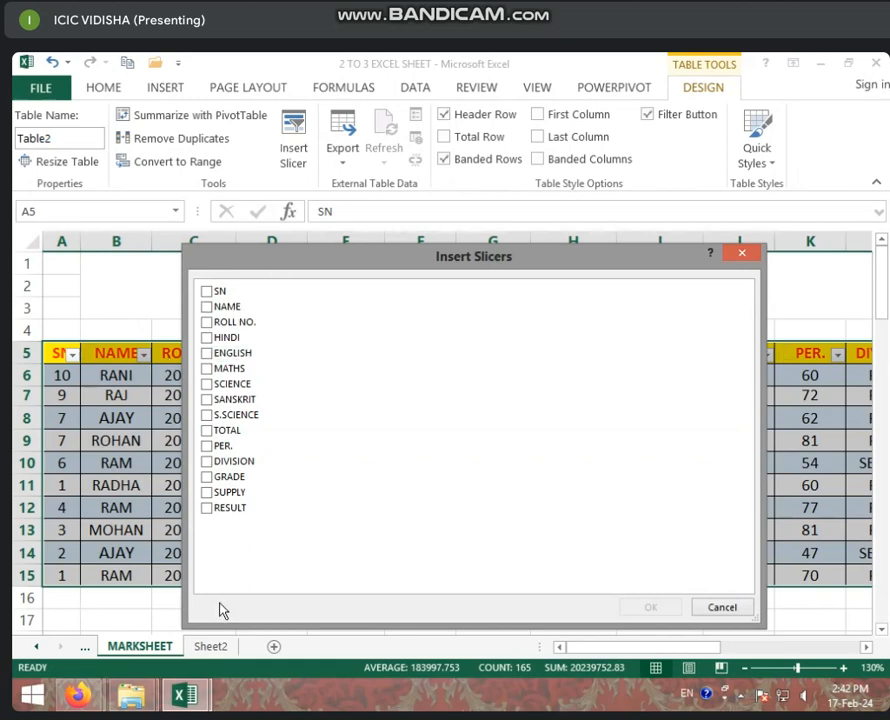
pyautogui.click(721, 608)
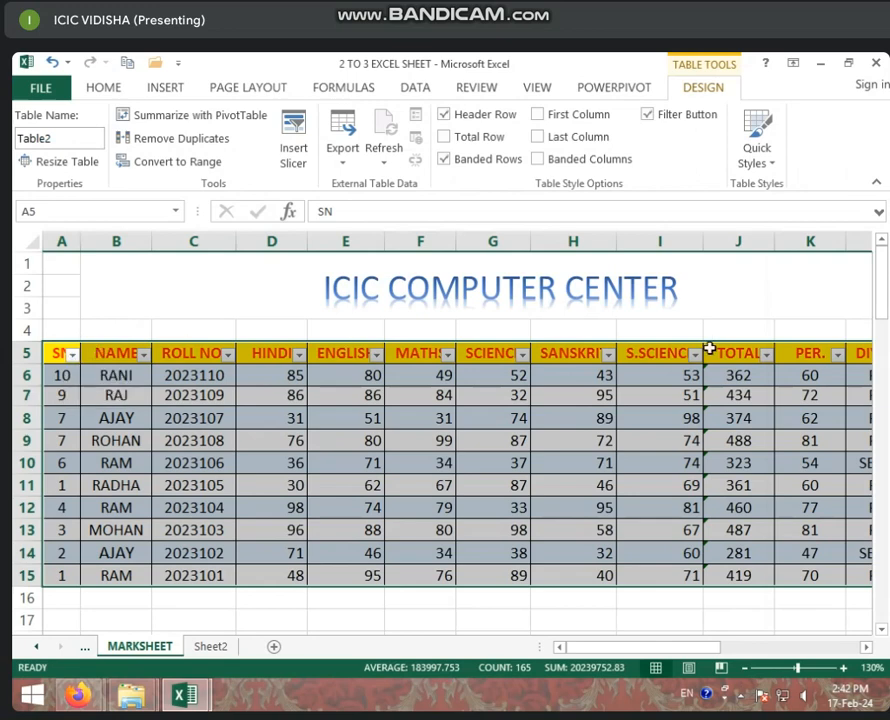
# Sort the table by the SN column from smallest to largest.
pyautogui.click(145, 356)
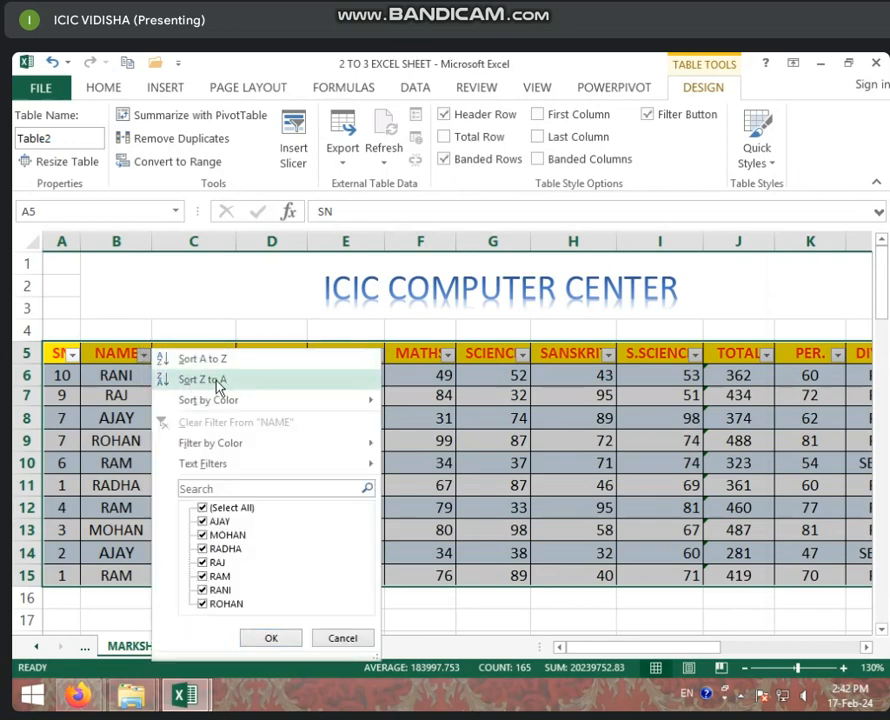
pyautogui.click(74, 355)
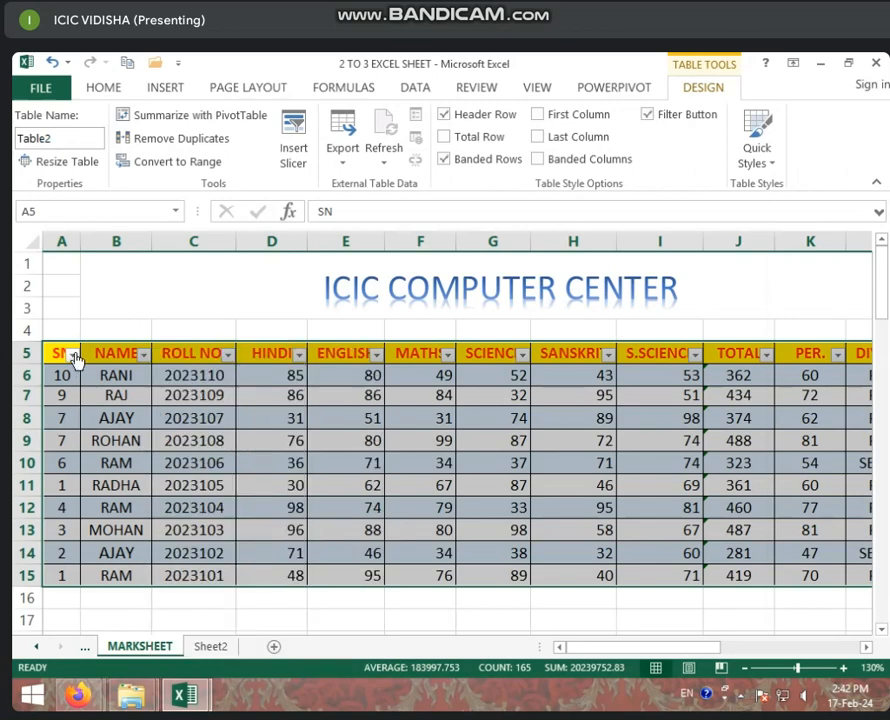
pyautogui.click(74, 355)
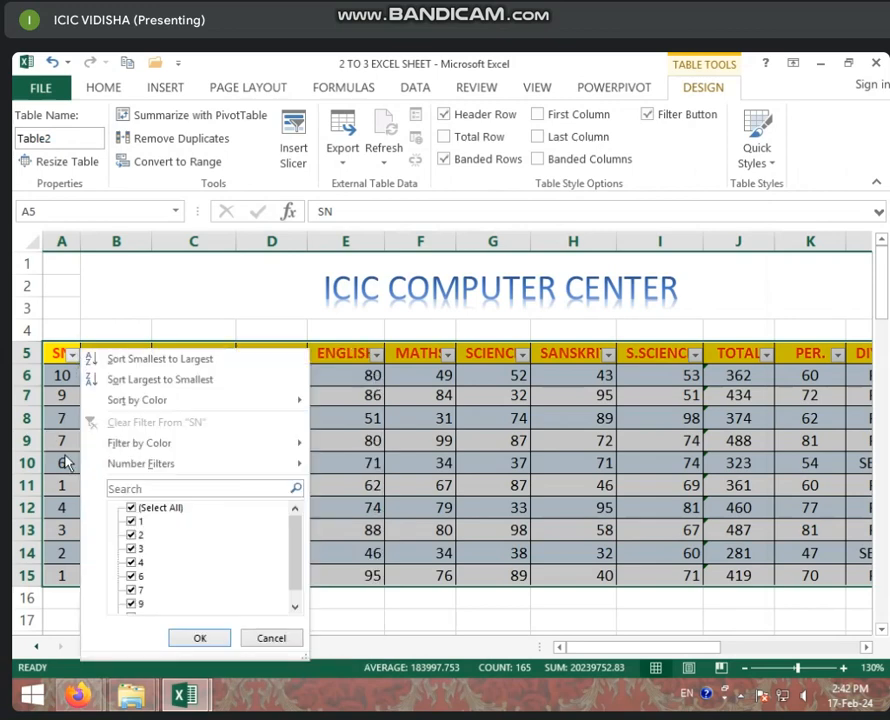
pyautogui.click(160, 359)
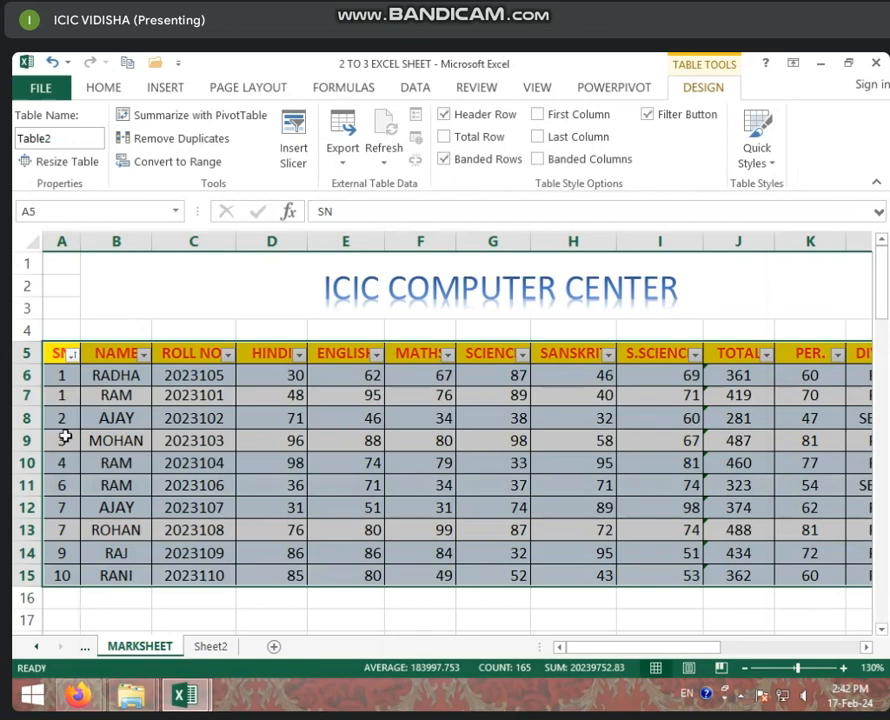
pyautogui.click(70, 374)
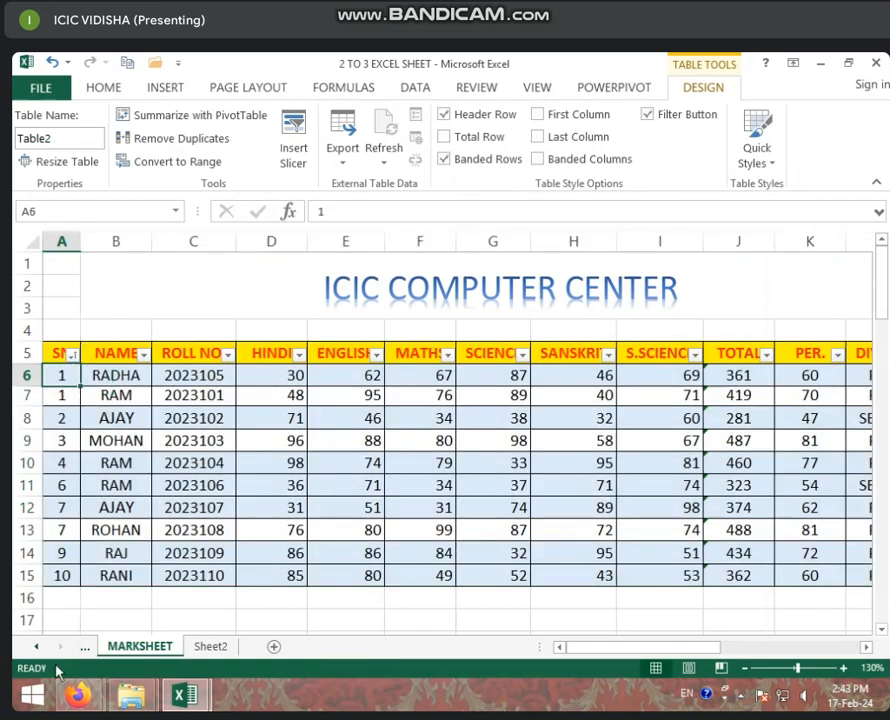
# Filter the table's SN column to show only the rows with value 1.
pyautogui.click(73, 355)
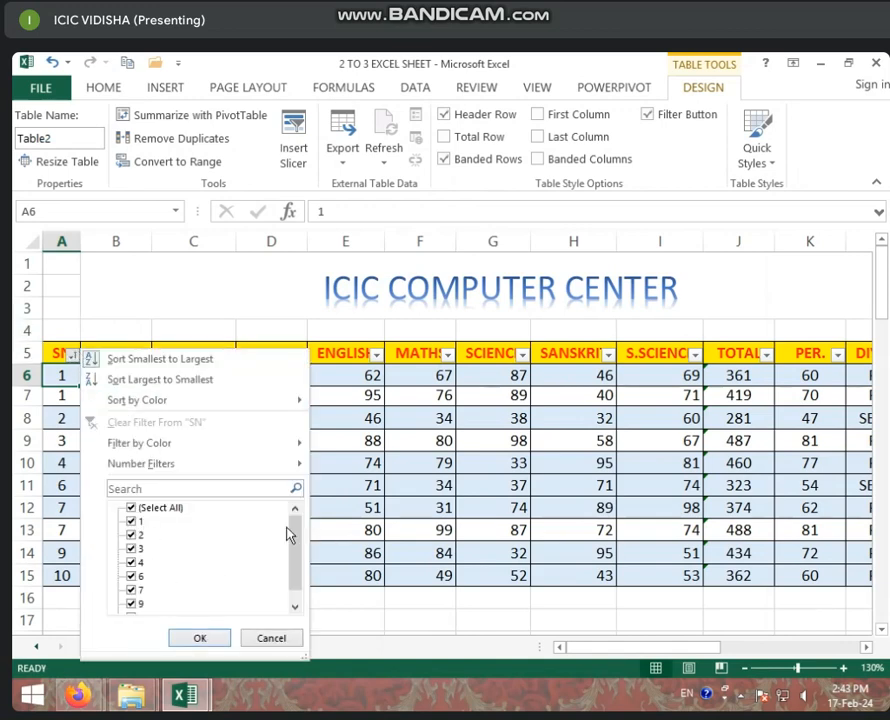
pyautogui.moveTo(296, 541); pyautogui.dragTo(296, 580)
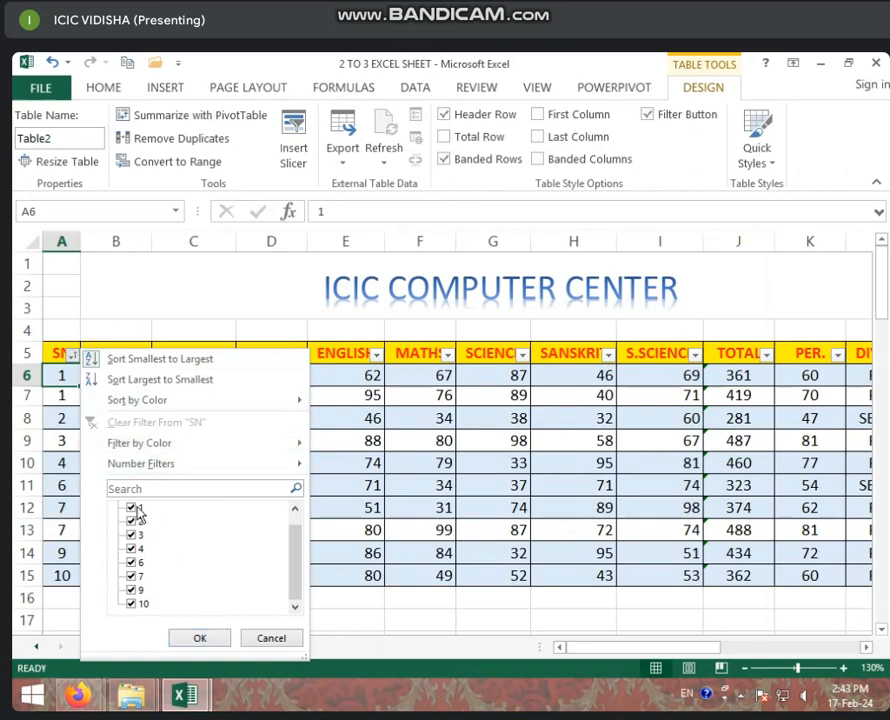
pyautogui.click(133, 605)
pyautogui.scroll(1, 135, 585)
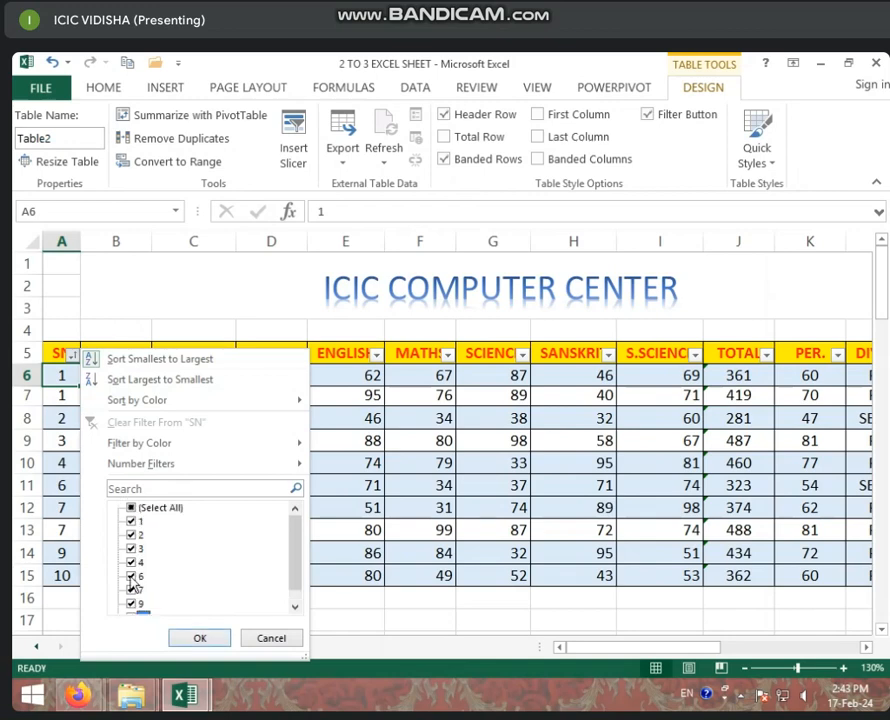
pyautogui.click(131, 508)
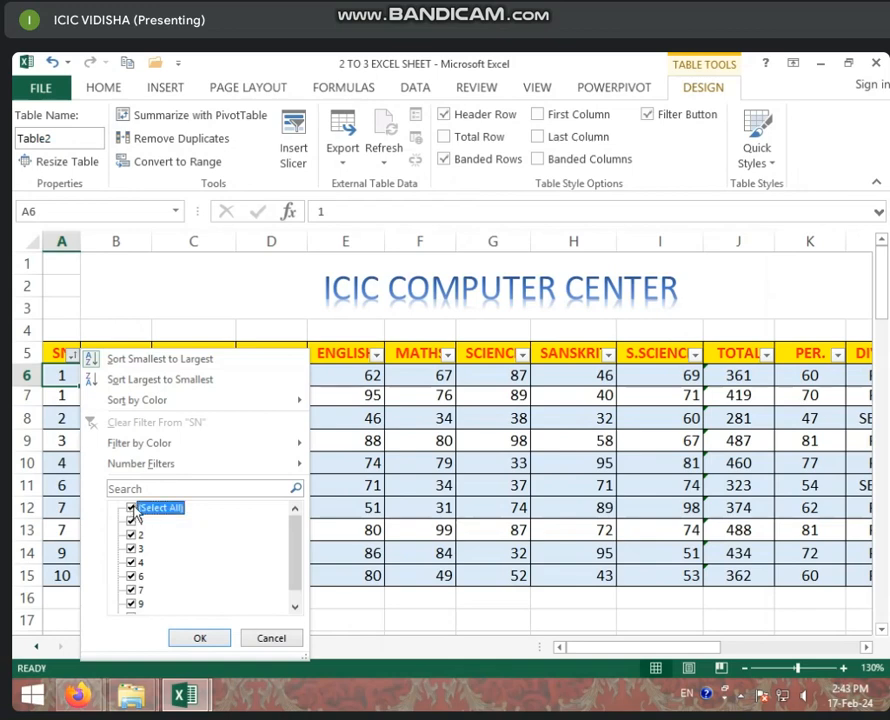
pyautogui.click(131, 508)
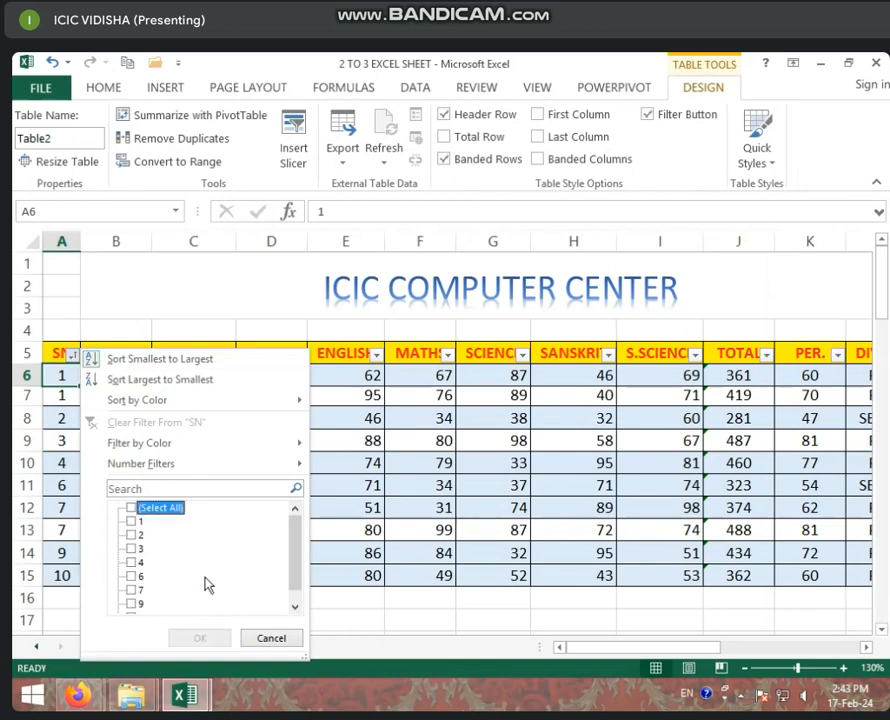
pyautogui.click(131, 522)
pyautogui.click(200, 638)
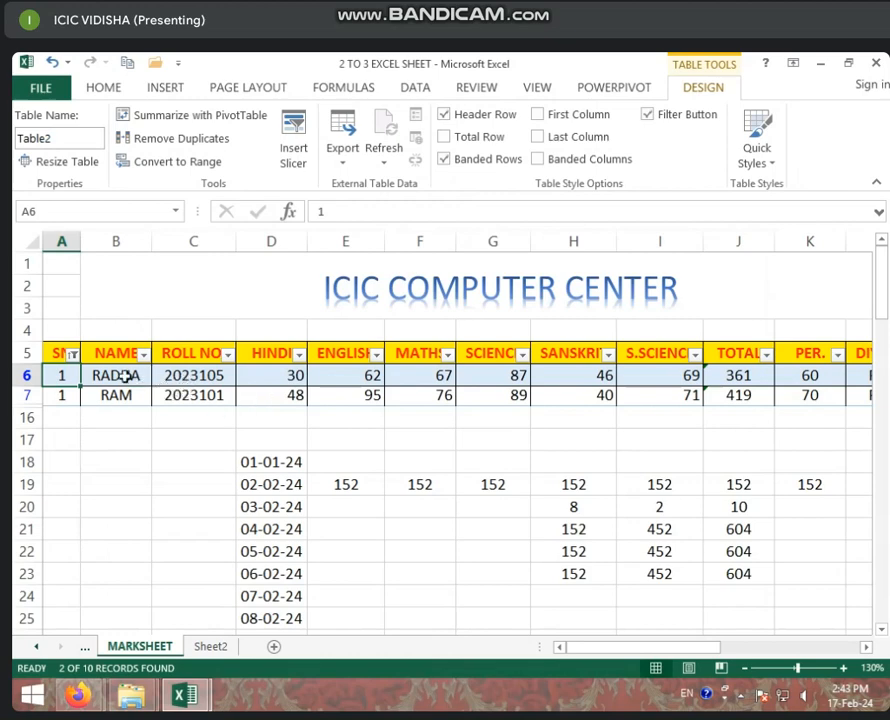
# Reselect all values in the SN column's filter so that every record shows.
pyautogui.click(72, 354)
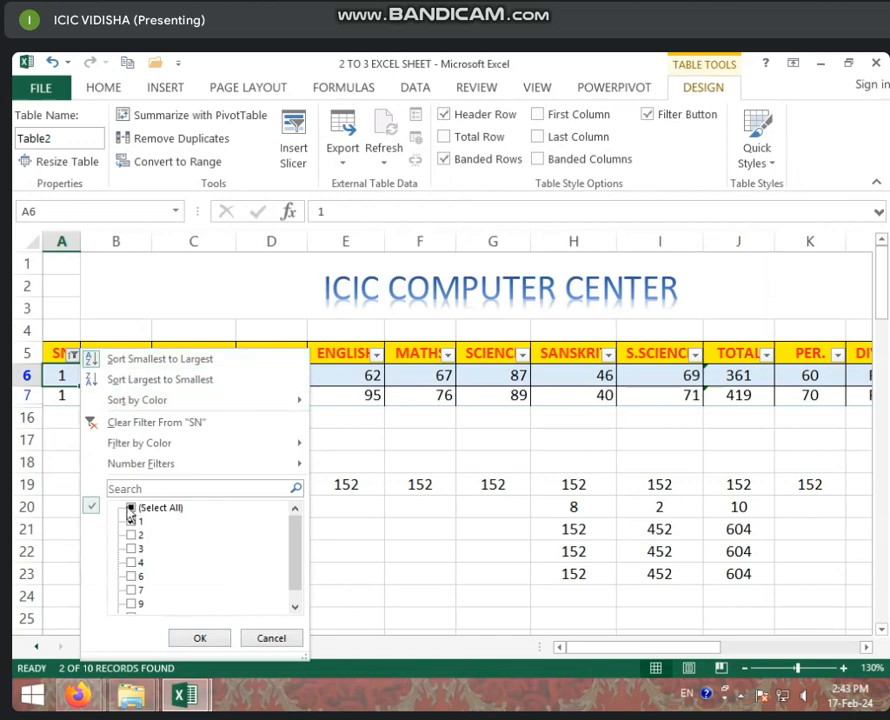
pyautogui.click(130, 510)
pyautogui.click(220, 638)
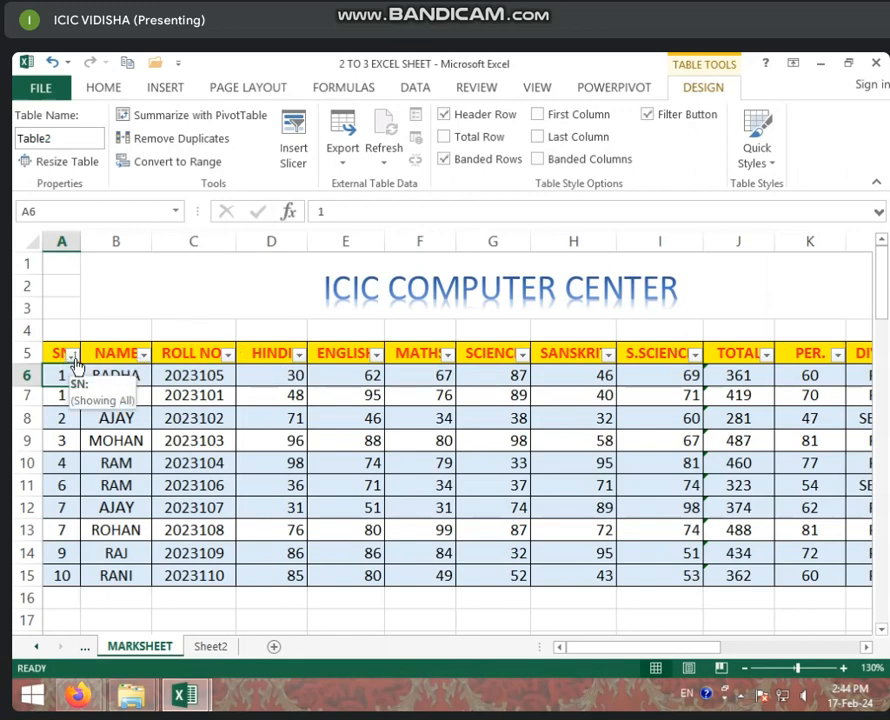
# Filter the NAME column to show only the first, fifth and seventh names in its alphabetical value list.
pyautogui.click(144, 356)
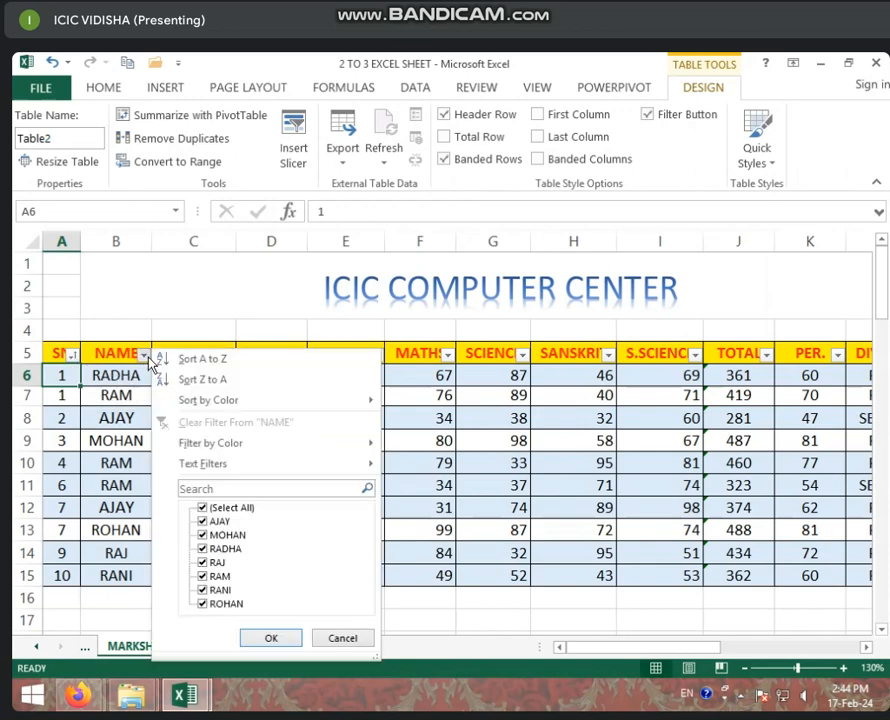
pyautogui.click(232, 510)
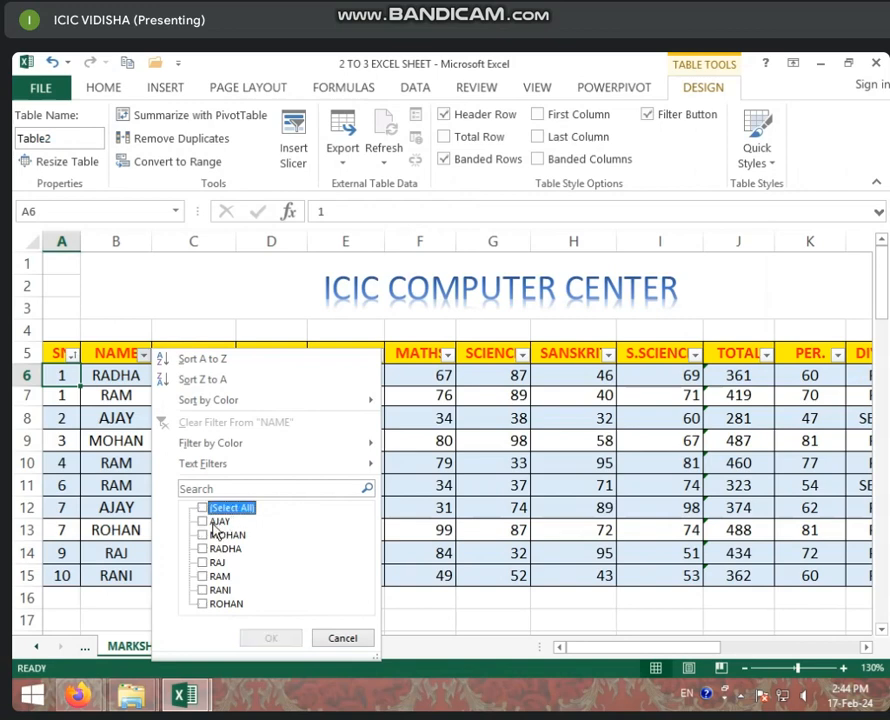
pyautogui.click(212, 522)
pyautogui.click(212, 576)
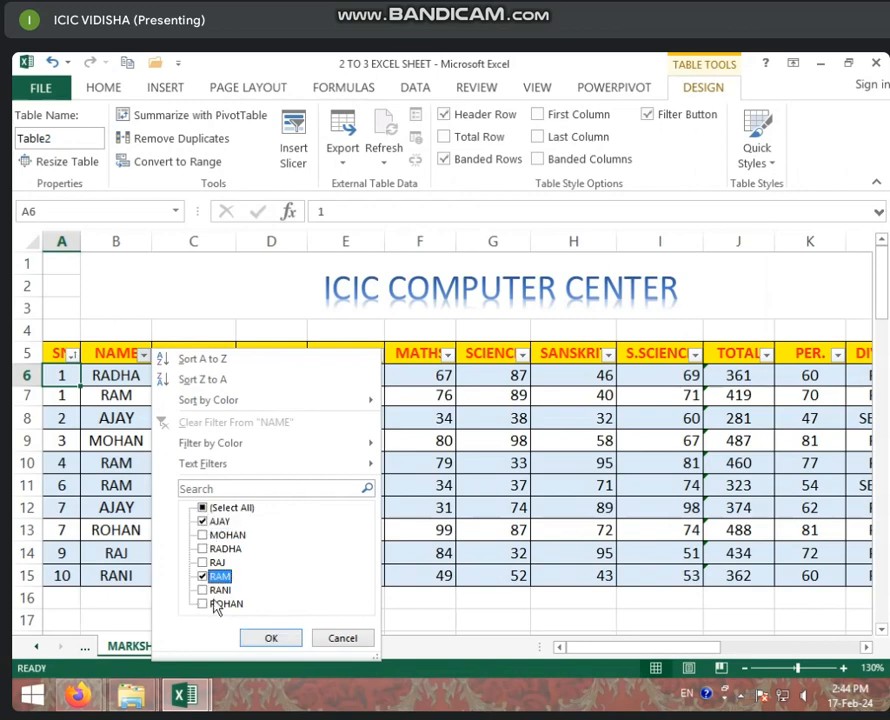
pyautogui.click(204, 604)
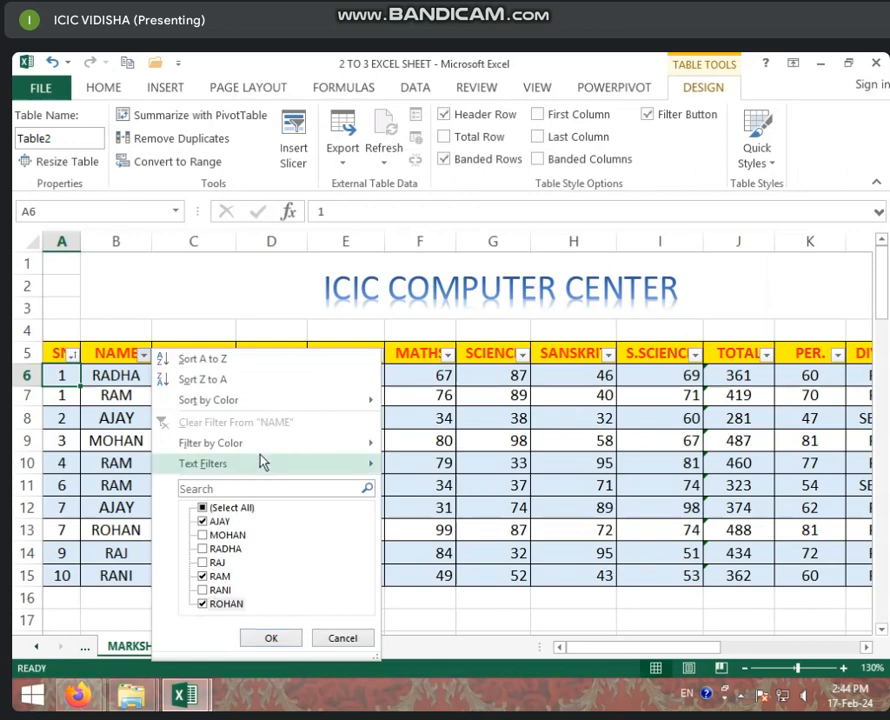
pyautogui.moveTo(261, 462)
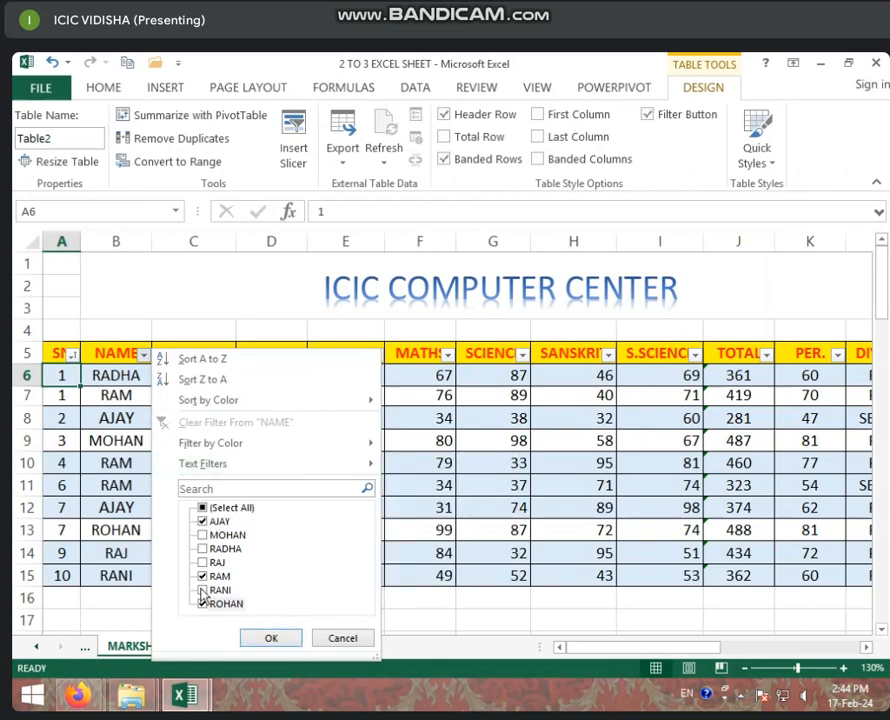
pyautogui.click(272, 640)
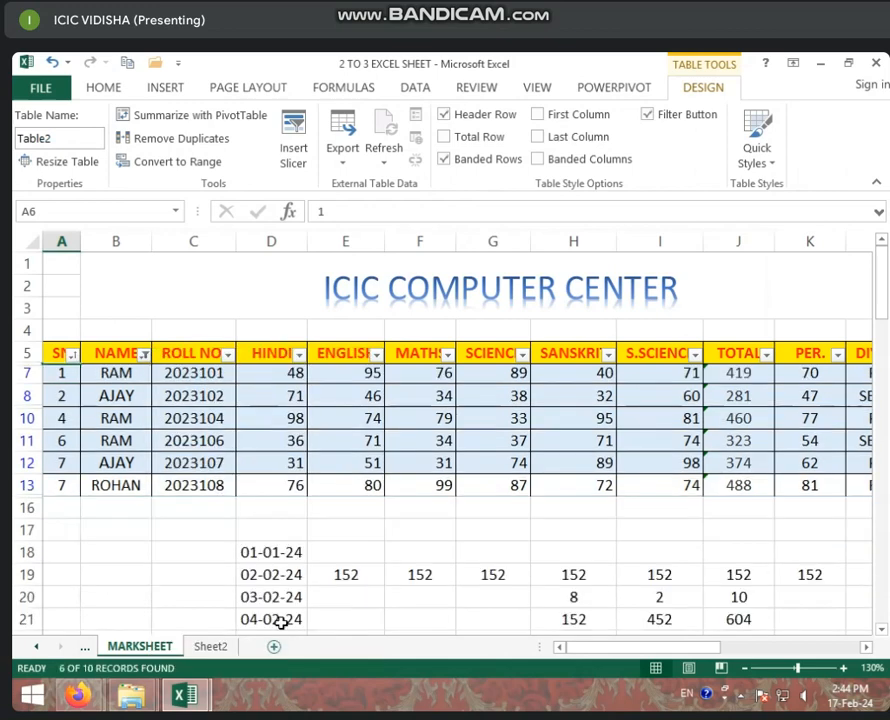
# Check the filtered records by going through the NAME column entries and the last record's SN.
pyautogui.click(139, 377)
pyautogui.click(139, 418)
pyautogui.click(135, 440)
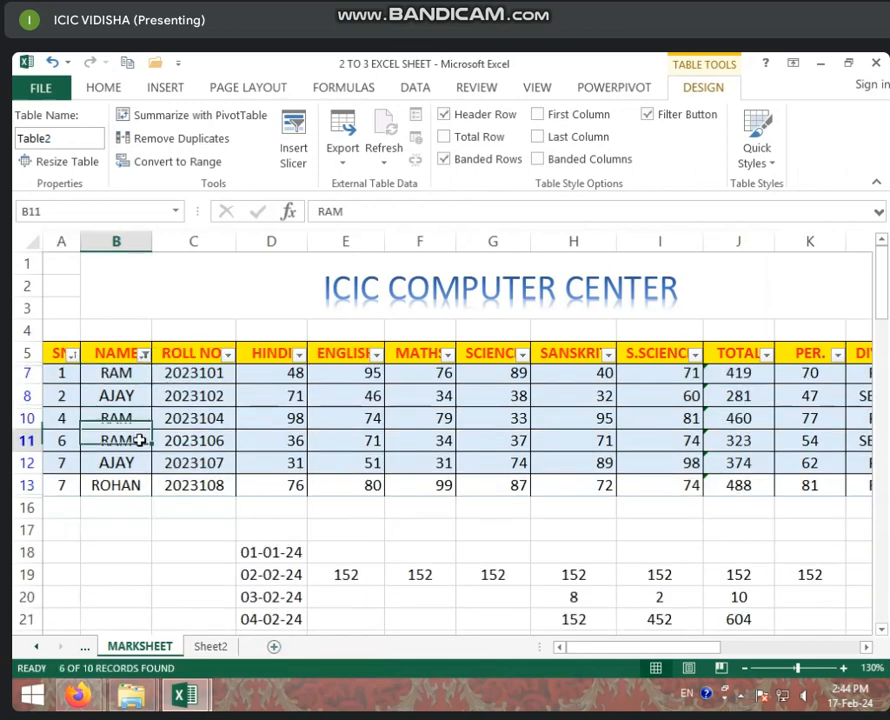
pyautogui.click(127, 397)
pyautogui.click(127, 466)
pyautogui.click(130, 486)
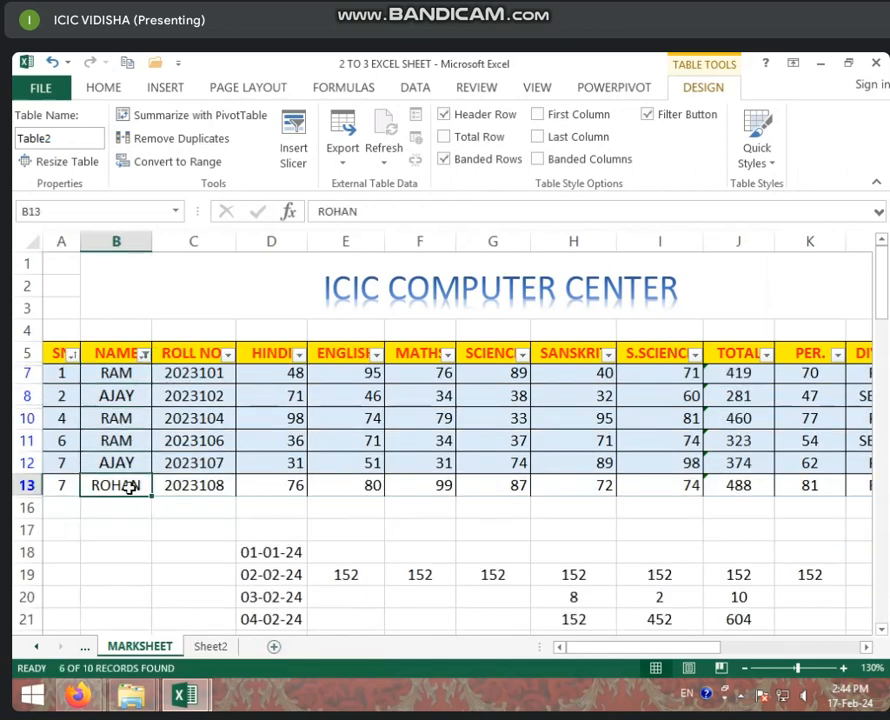
pyautogui.click(62, 483)
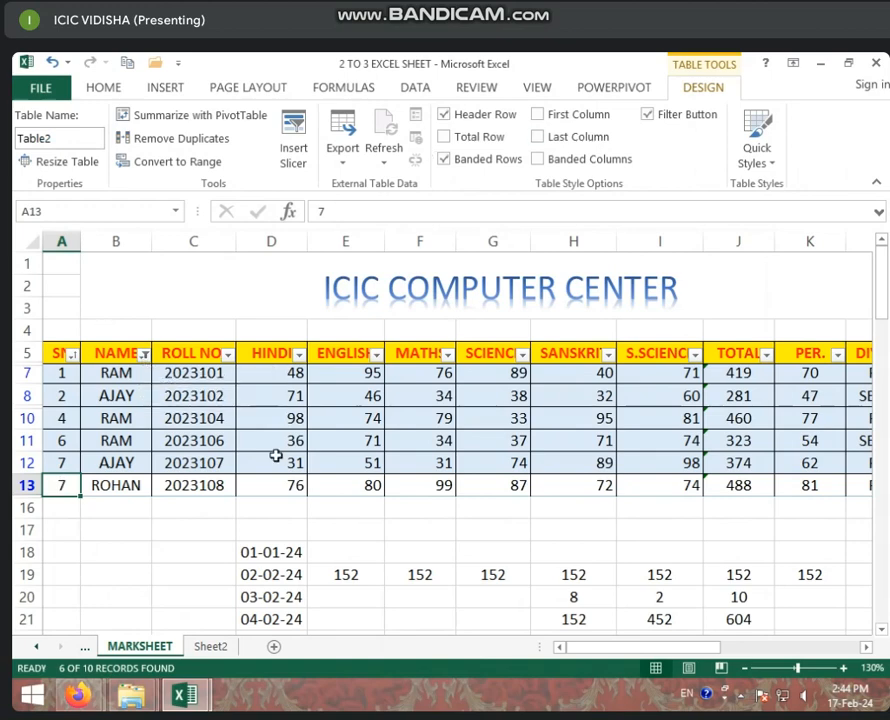
# Filter the RESULT column to show only the SUPPLY records, leaving out PASS.
pyautogui.moveTo(588, 652)
pyautogui.mouseDown()
pyautogui.moveTo(614, 651)
pyautogui.moveTo(605, 651)
pyautogui.mouseUp()
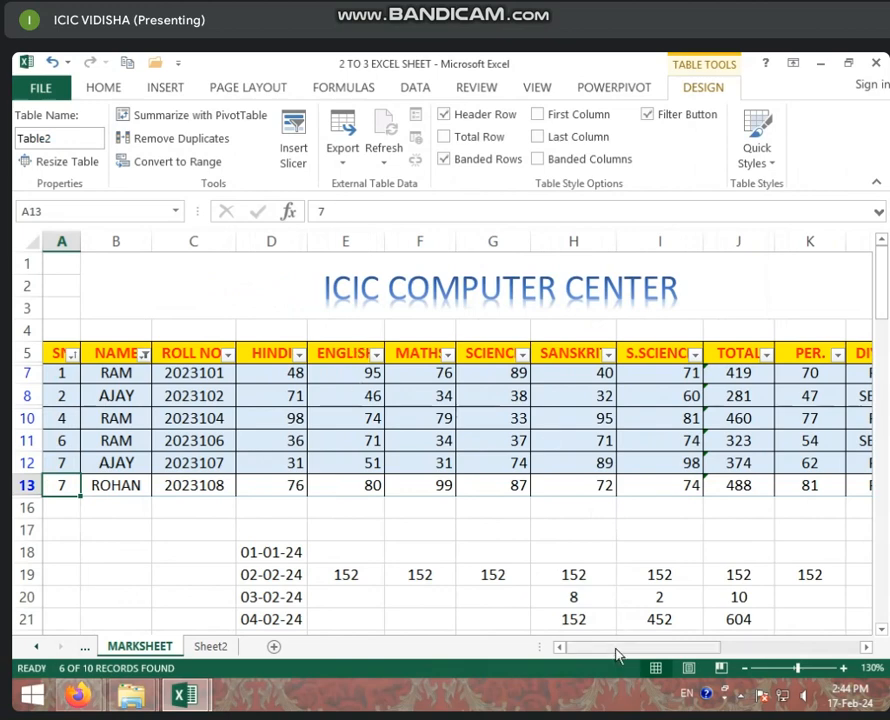
pyautogui.moveTo(616, 652); pyautogui.dragTo(712, 645)
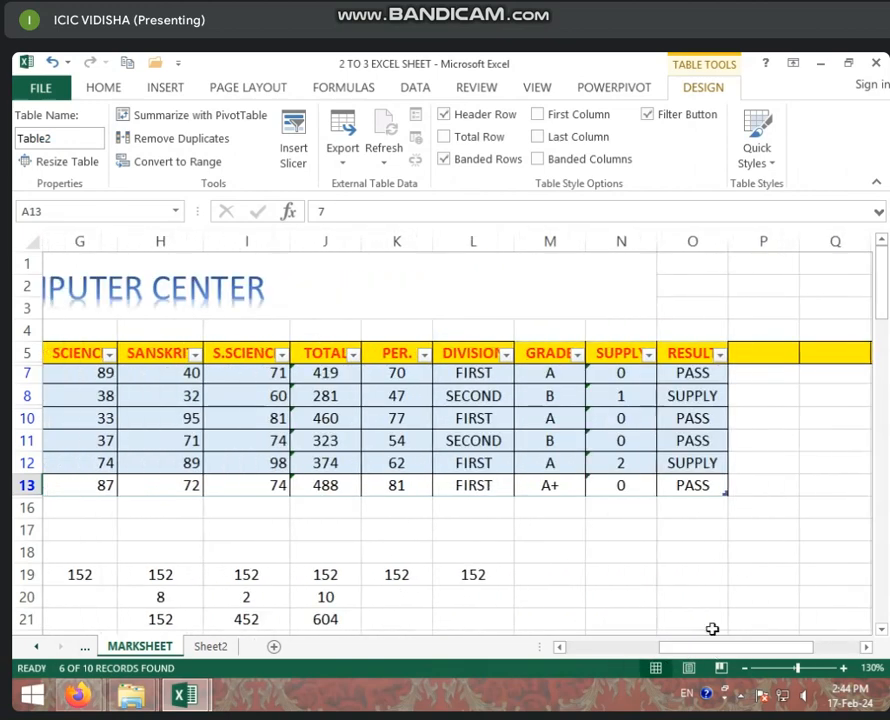
pyautogui.click(720, 356)
pyautogui.click(765, 405)
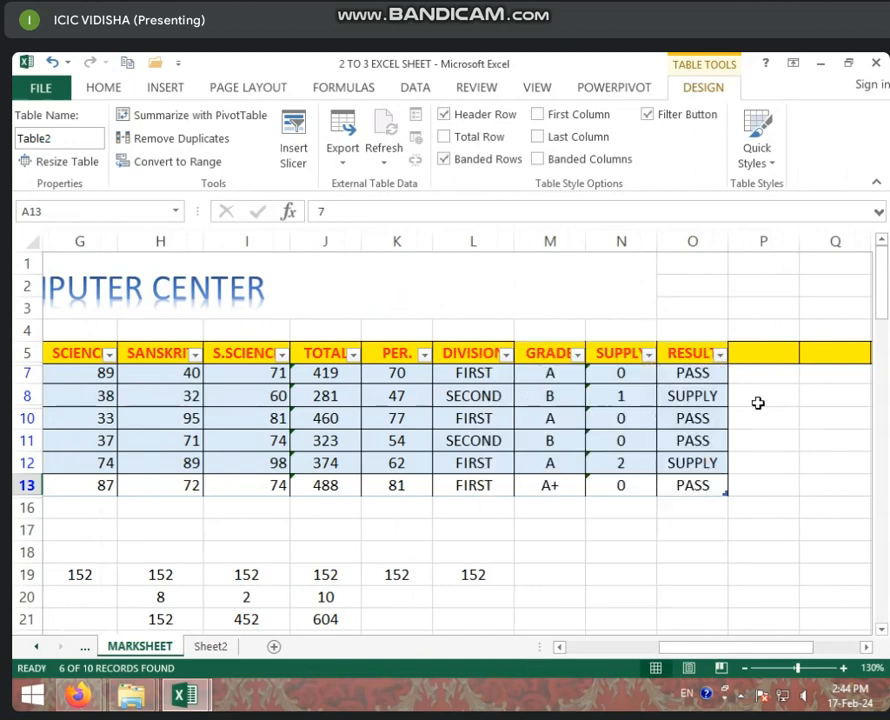
pyautogui.click(705, 372)
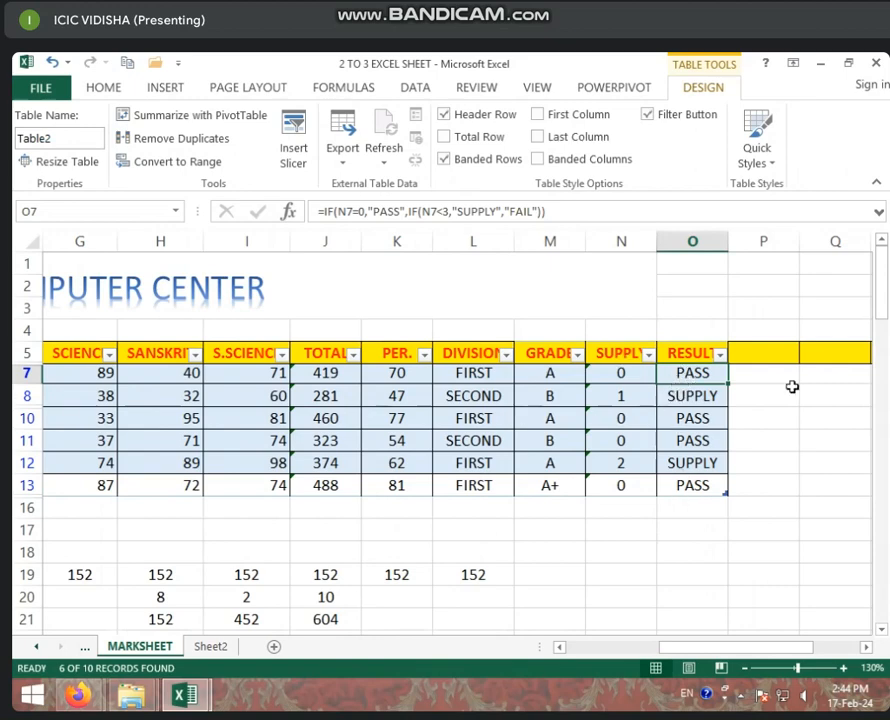
pyautogui.click(720, 354)
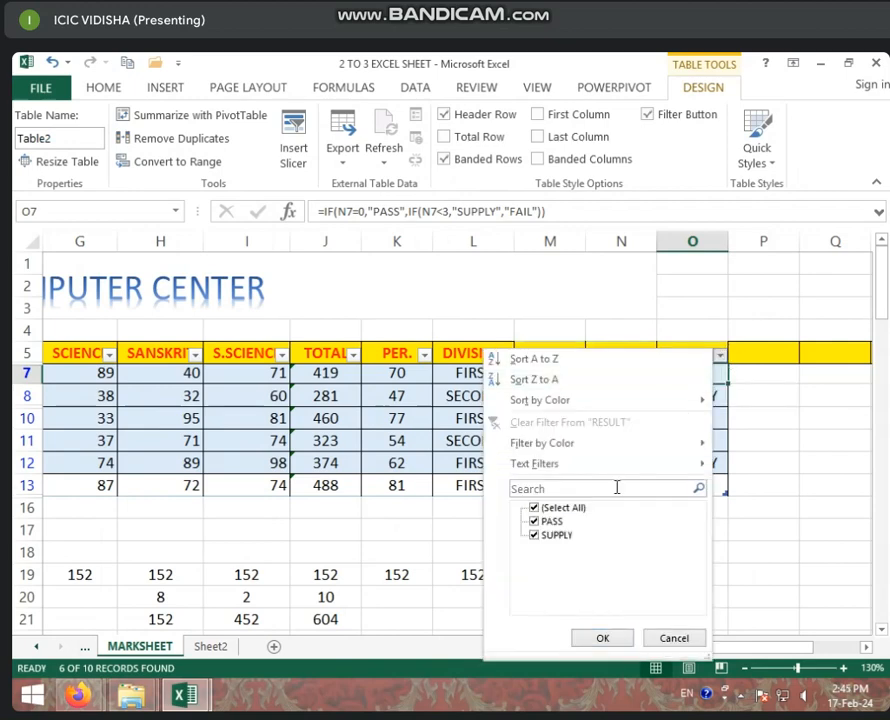
pyautogui.click(534, 508)
pyautogui.click(535, 509)
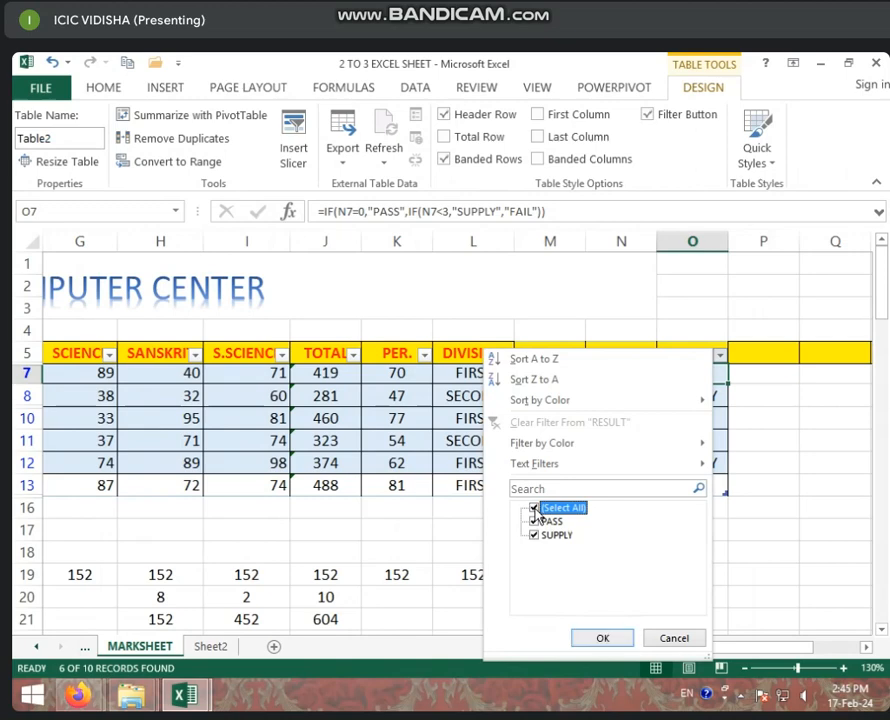
pyautogui.click(535, 509)
pyautogui.click(535, 509)
pyautogui.click(549, 521)
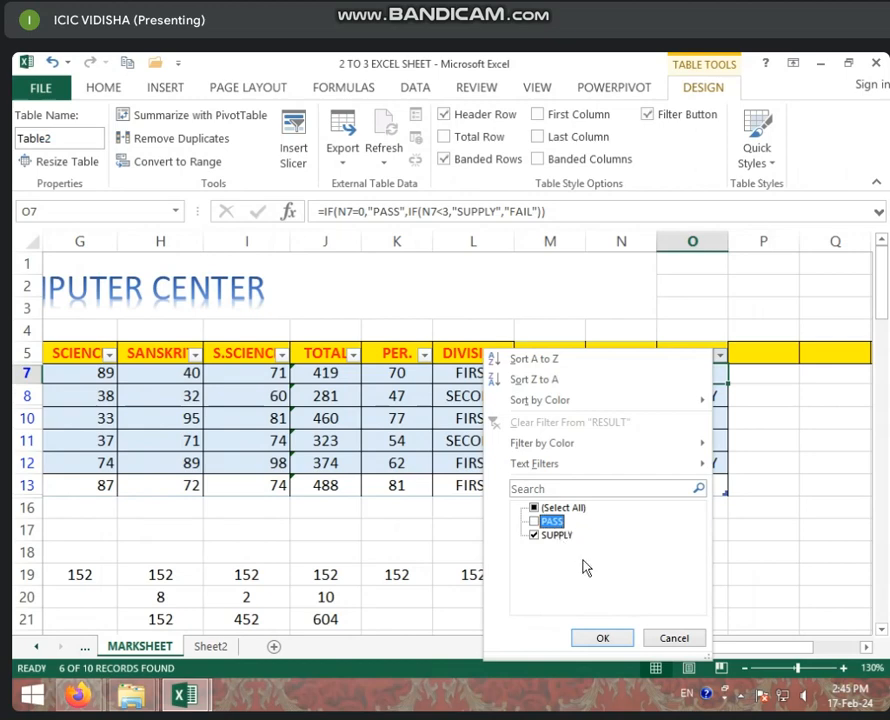
pyautogui.click(602, 637)
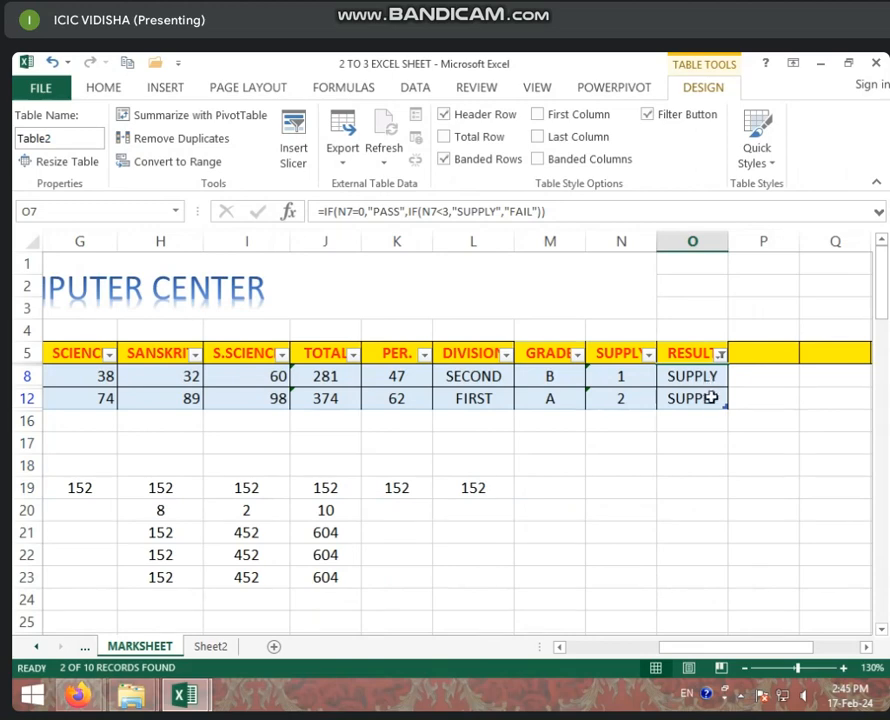
# Review the SUPPLY records across the marksheet and reselect all values in the RESULT column's filter.
pyautogui.moveTo(742, 655); pyautogui.dragTo(652, 658)
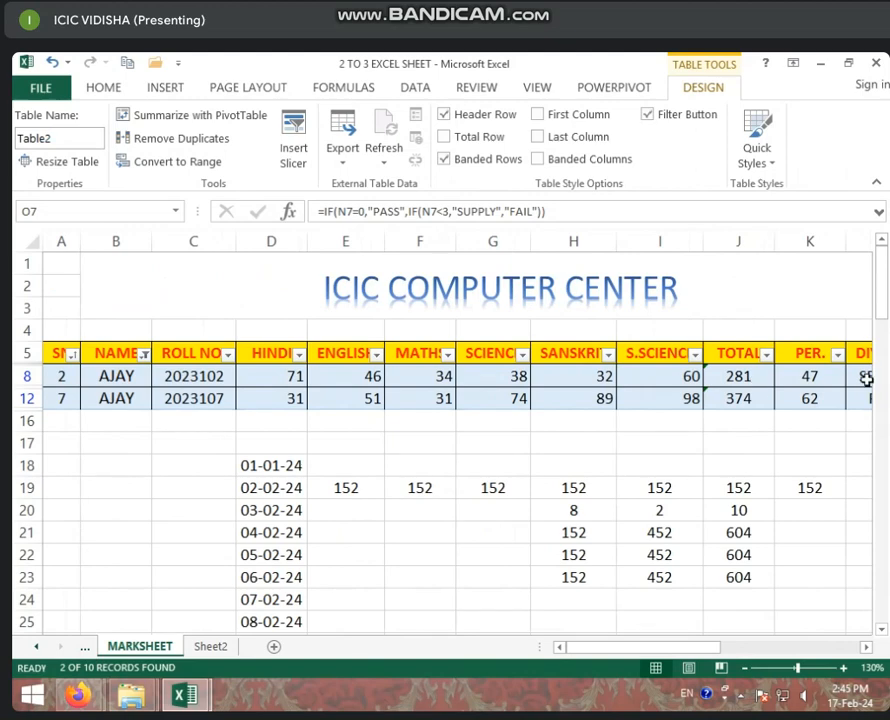
pyautogui.moveTo(700, 649); pyautogui.dragTo(818, 650)
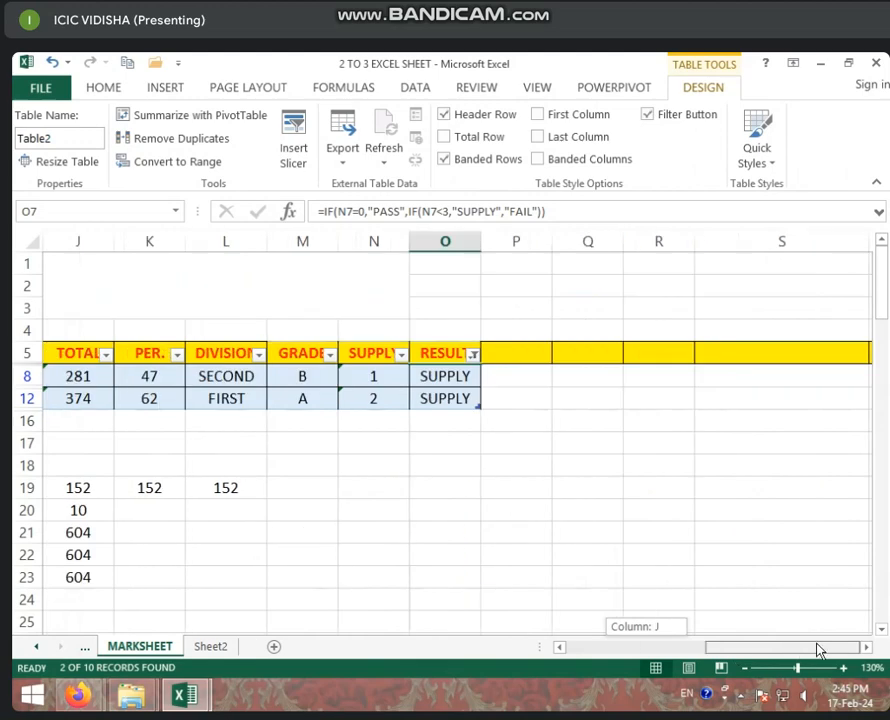
pyautogui.click(474, 355)
pyautogui.click(316, 508)
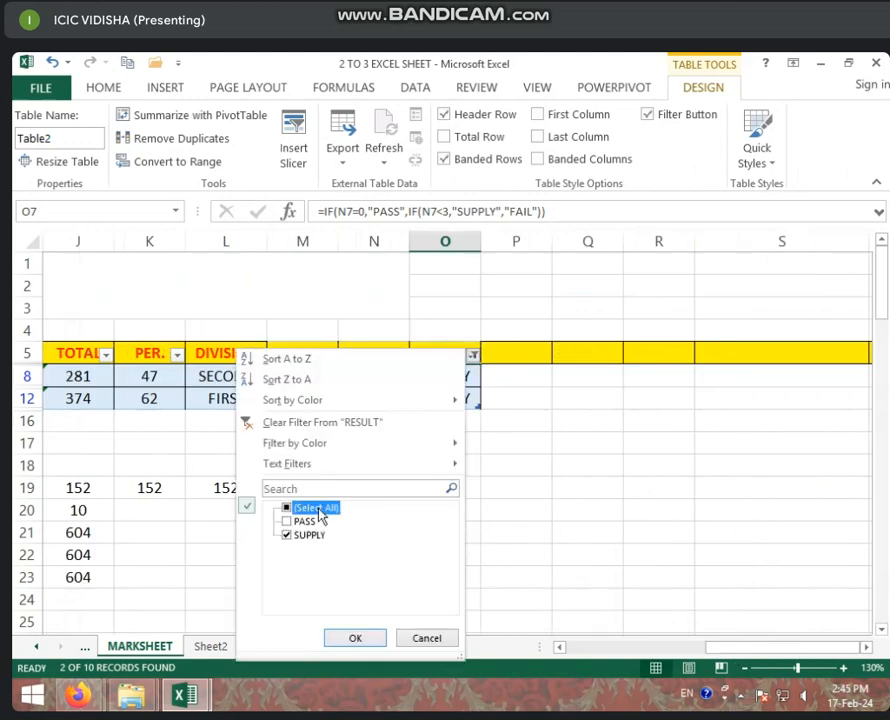
pyautogui.click(362, 640)
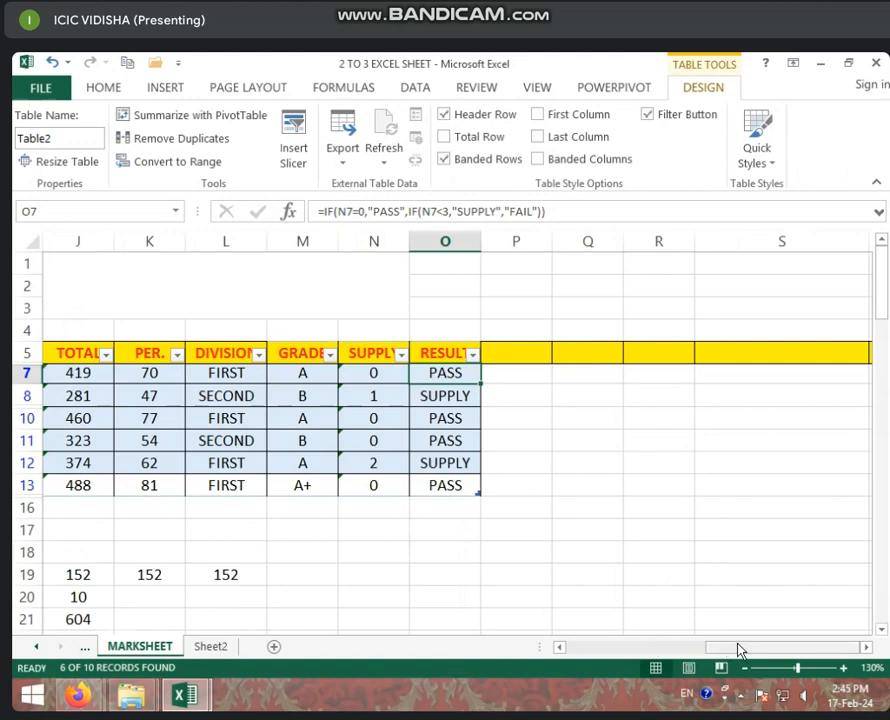
# Clear the filter from the NAME column.
pyautogui.moveTo(739, 648); pyautogui.dragTo(580, 650)
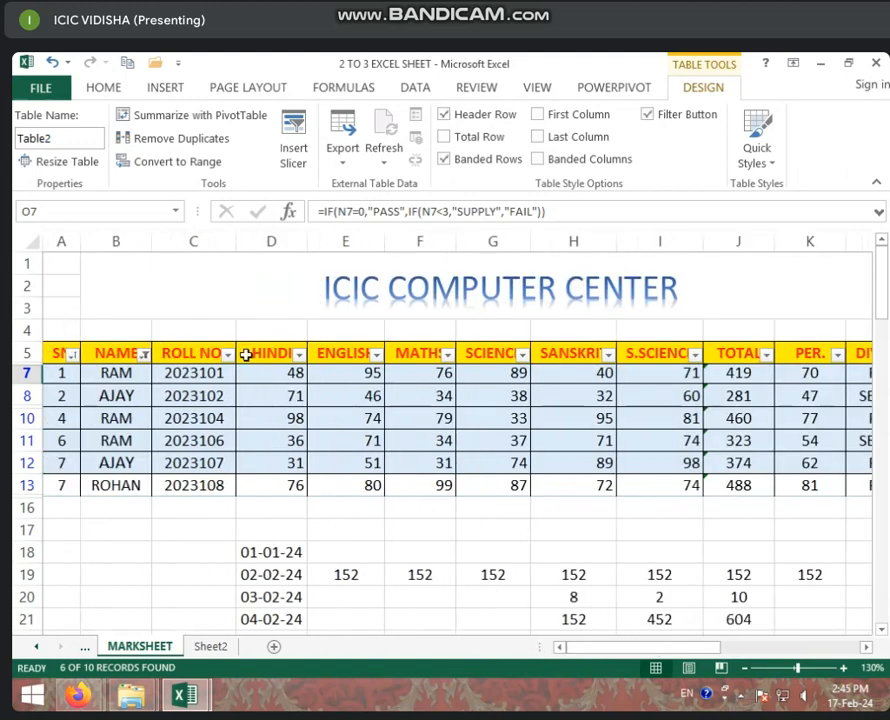
pyautogui.click(145, 355)
pyautogui.click(203, 507)
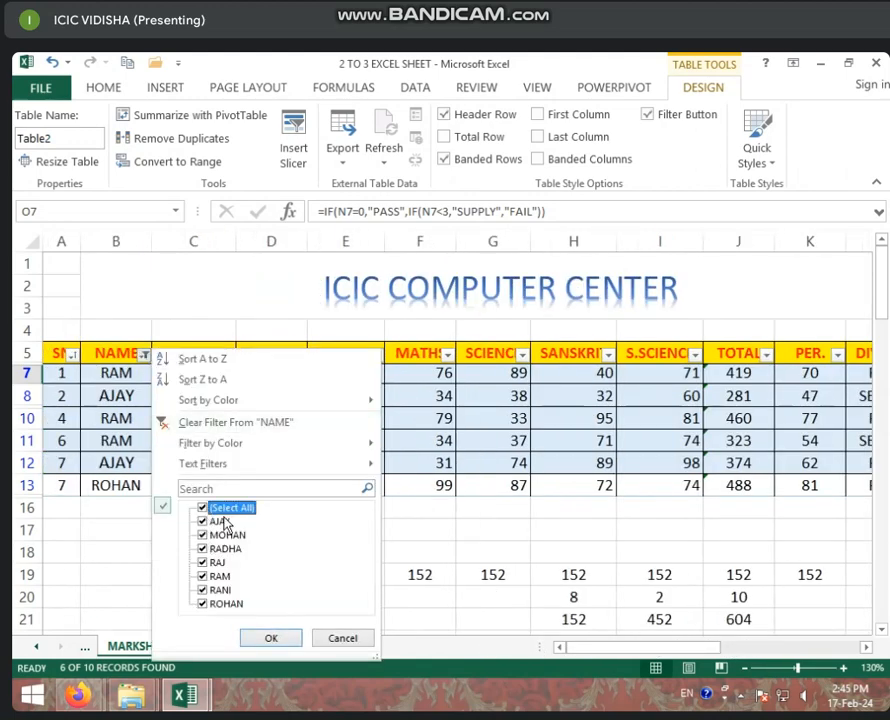
pyautogui.click(240, 428)
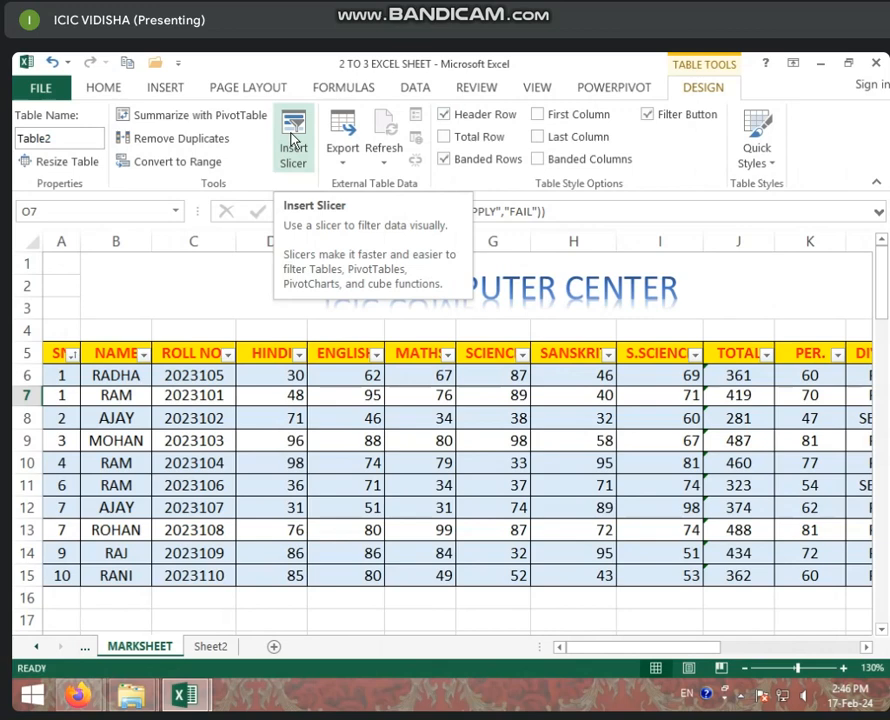
# Insert slicers for the SN, NAME and RESULT columns of the marksheet table.
pyautogui.click(293, 140)
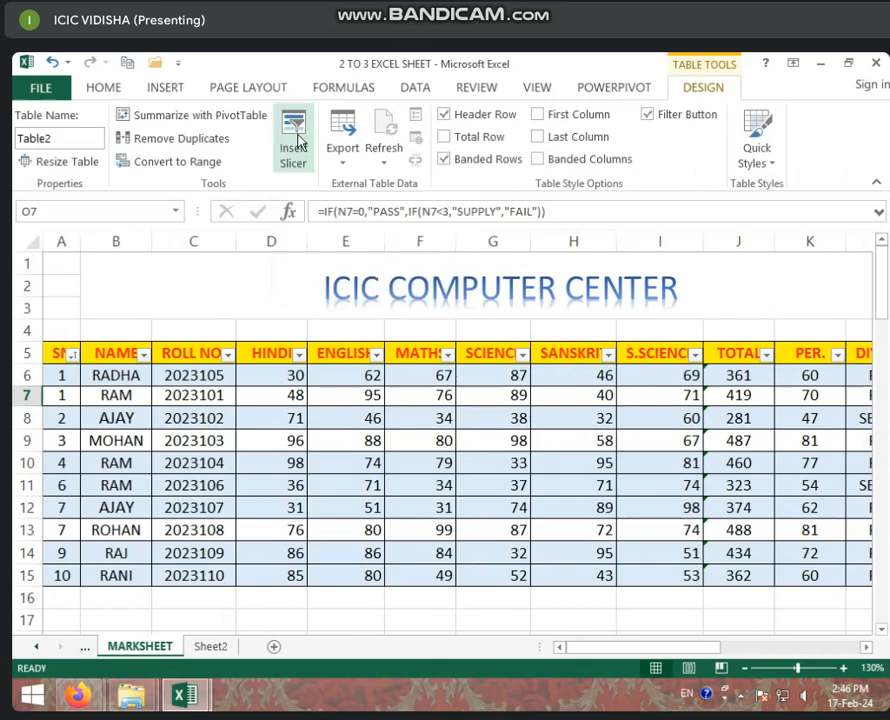
pyautogui.moveTo(335, 262); pyautogui.dragTo(450, 165)
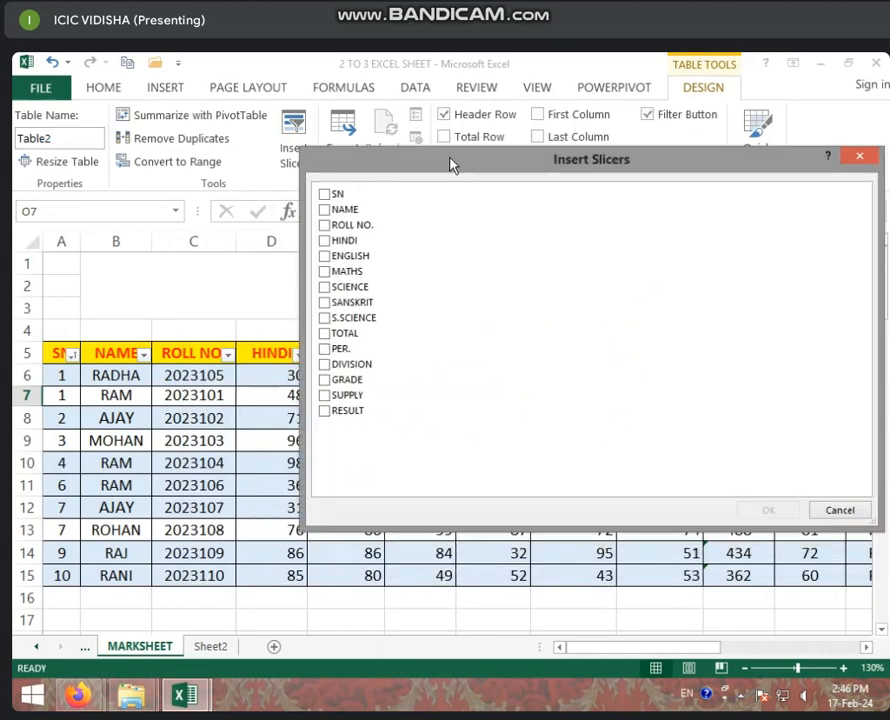
pyautogui.click(328, 209)
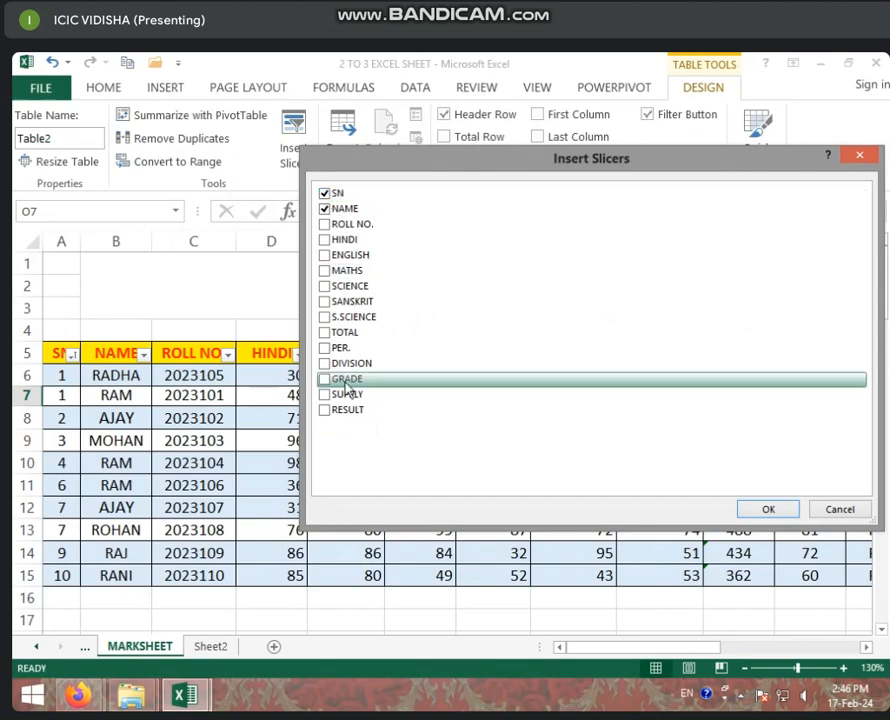
pyautogui.click(325, 411)
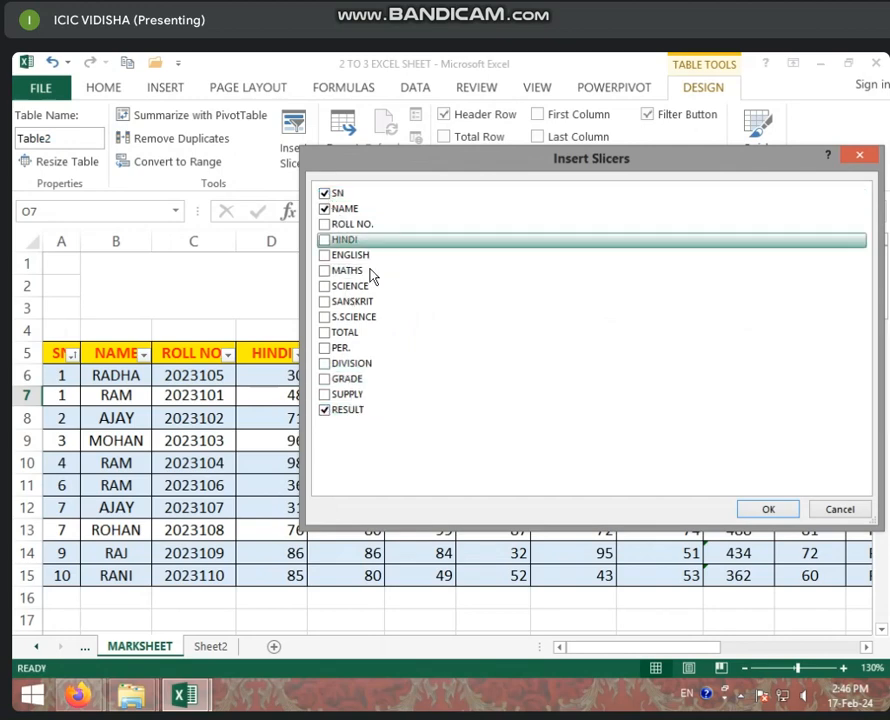
pyautogui.click(767, 517)
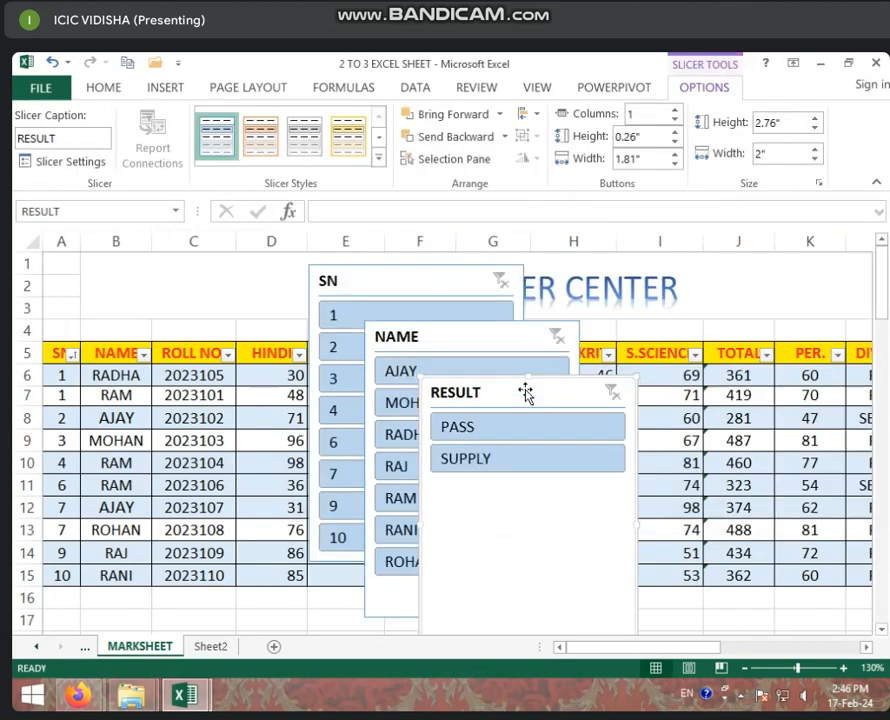
# Arrange the SN, NAME and RESULT slicers side by side in that order over the marksheet.
pyautogui.moveTo(525, 393); pyautogui.dragTo(674, 385)
pyautogui.moveTo(411, 286); pyautogui.dragTo(218, 336)
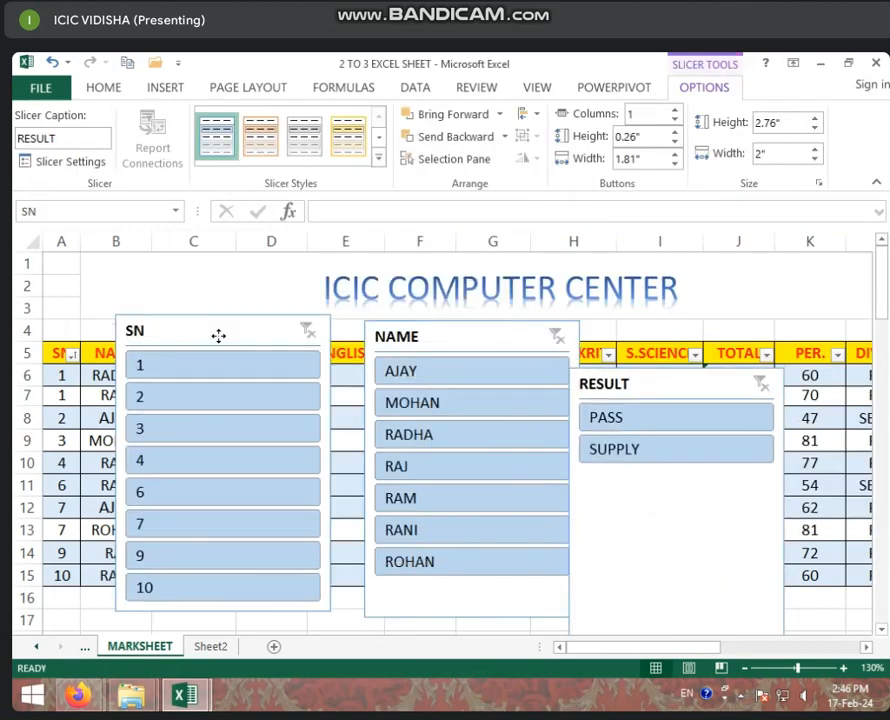
pyautogui.moveTo(420, 338); pyautogui.dragTo(378, 332)
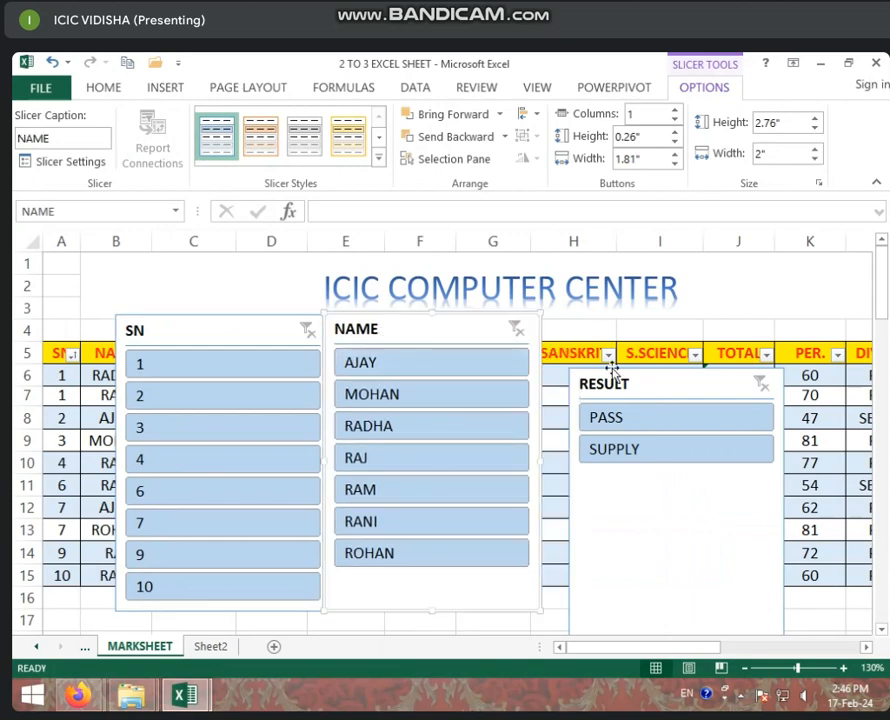
pyautogui.moveTo(608, 384); pyautogui.dragTo(584, 330)
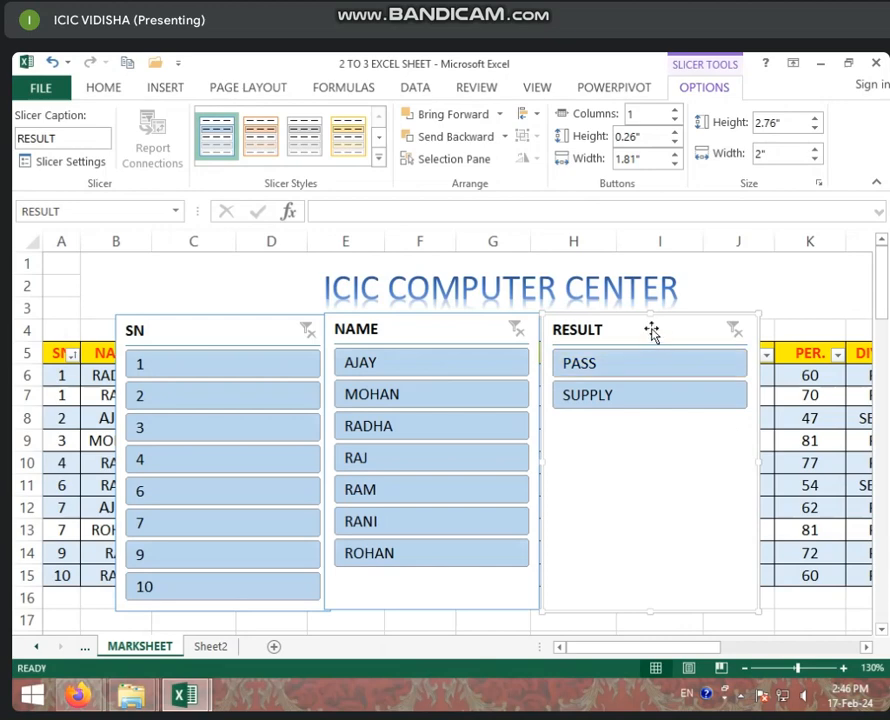
# Delete the RESULT slicer and review the marksheet's columns through to RESULT.
pyautogui.press('Delete')
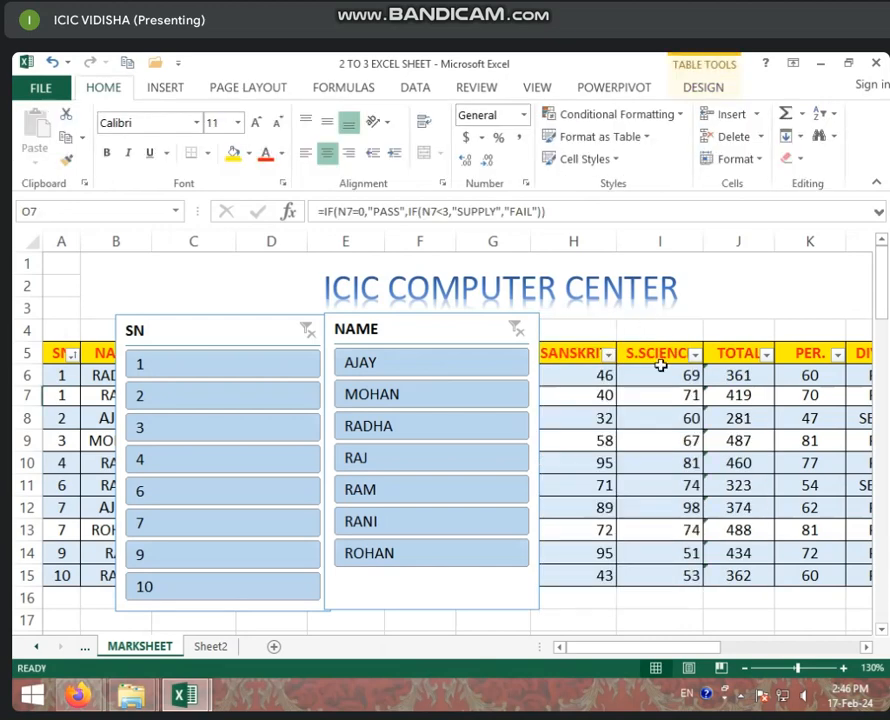
pyautogui.click(660, 395)
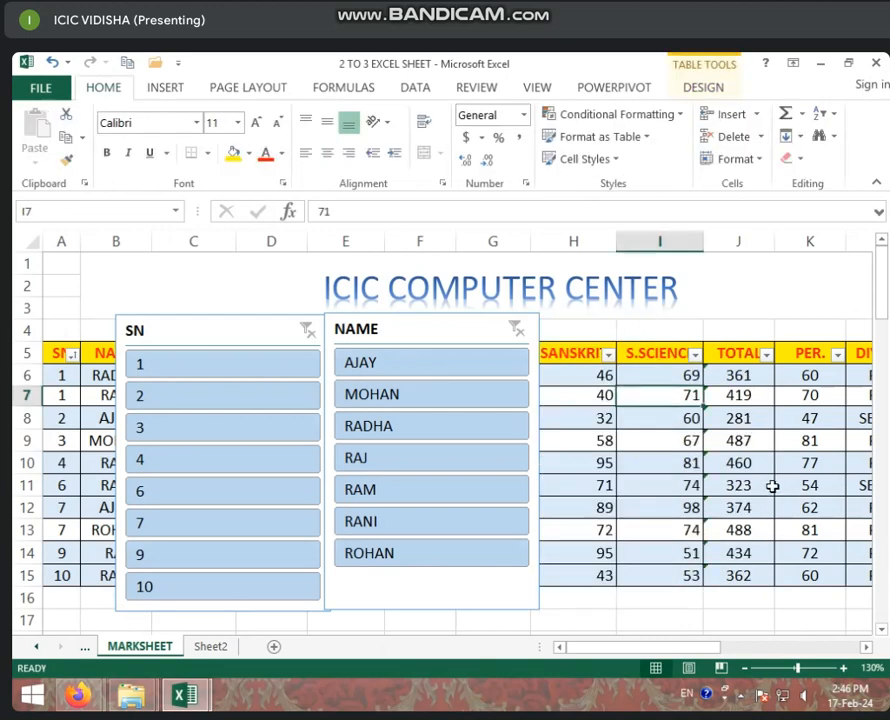
pyautogui.press('Right')
pyautogui.press('Right')
pyautogui.press('Right')
pyautogui.press('Right')
pyautogui.press('Right')
pyautogui.press('Right')
pyautogui.press('Right')
pyautogui.press('Right')
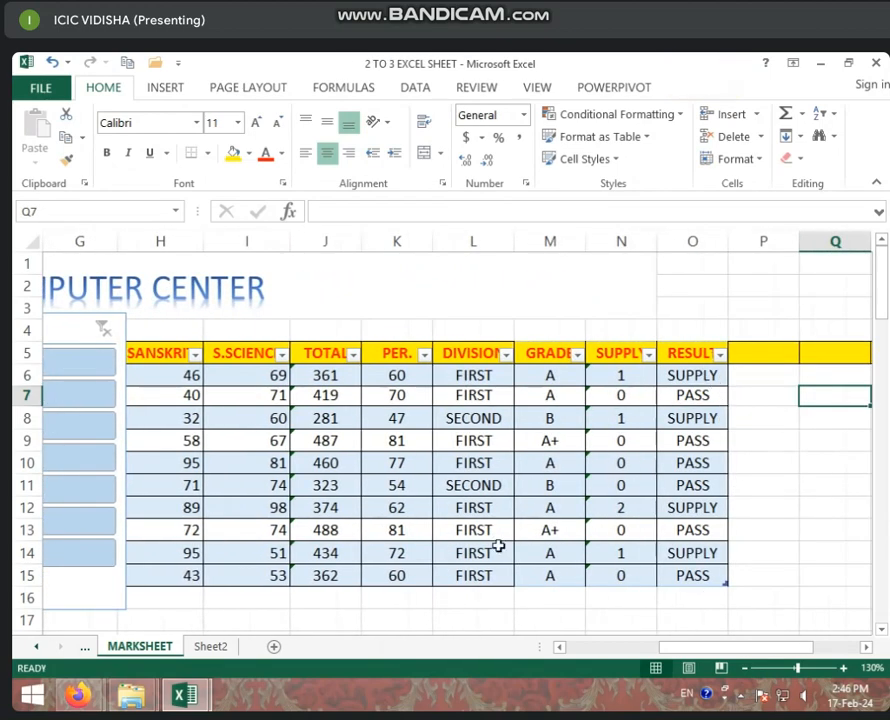
# Set the S.SCIENCE mark in row 8 (cell I8) to 30.
pyautogui.click(191, 437)
pyautogui.click(240, 420)
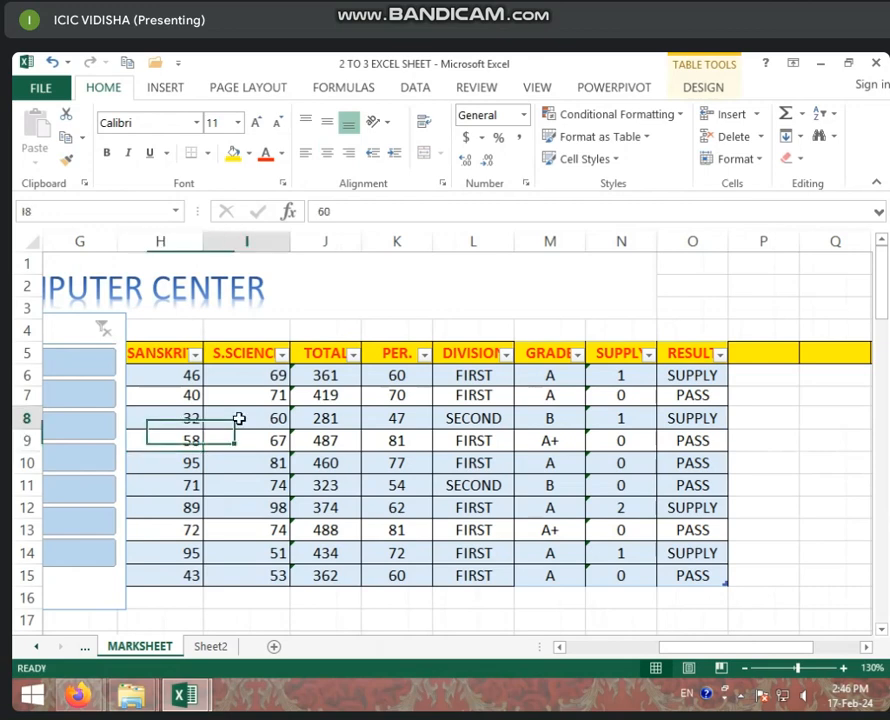
pyautogui.write('3')
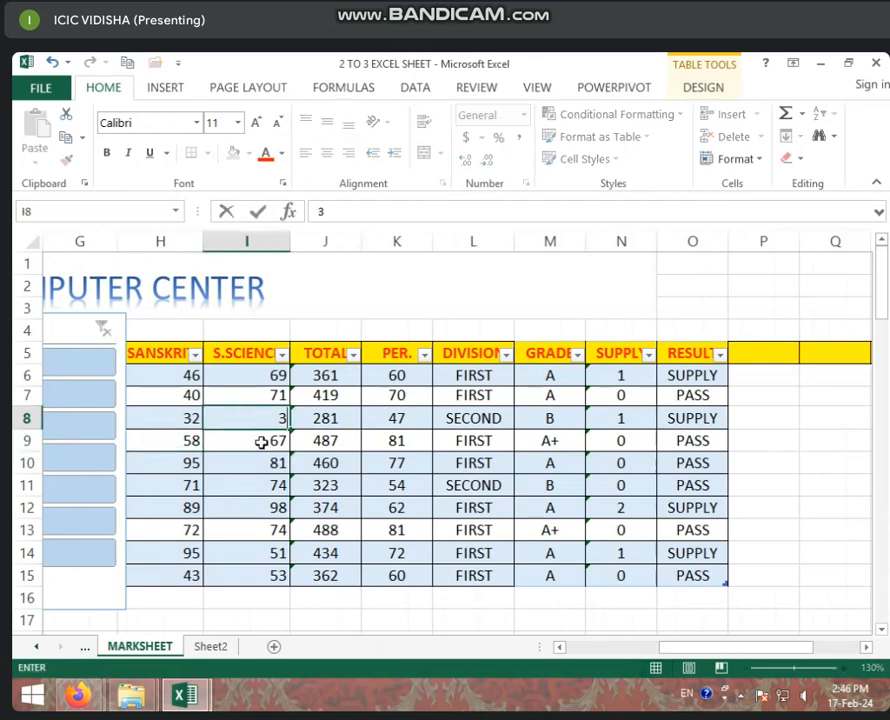
pyautogui.write('0')
pyautogui.click(270, 452)
pyautogui.click(198, 418)
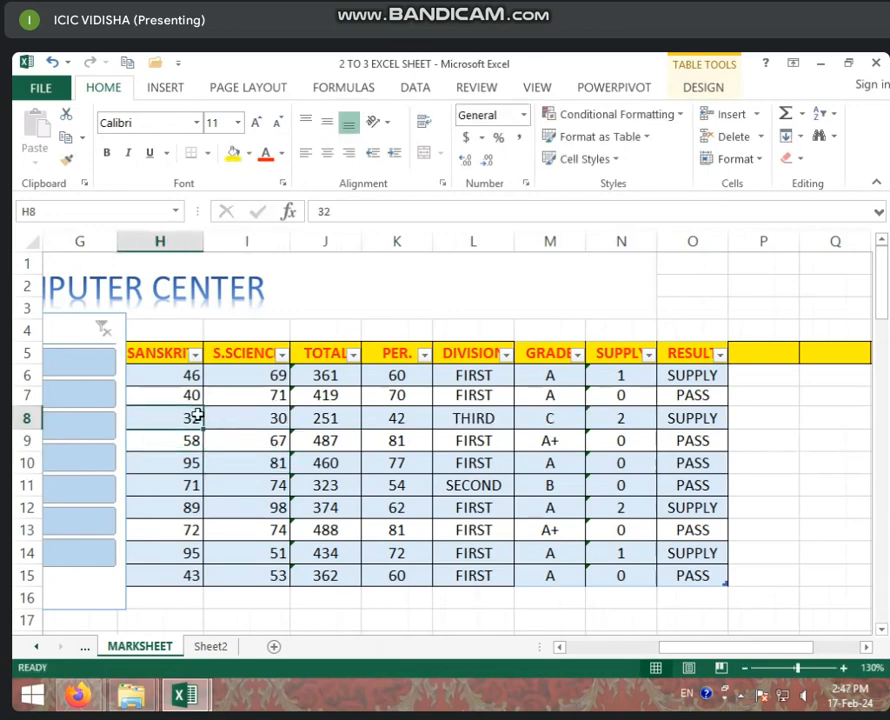
# Move the NAME slicer off the subject marks and delete it from the marksheet.
pyautogui.press('Left')
pyautogui.press('Left')
pyautogui.press('Left')
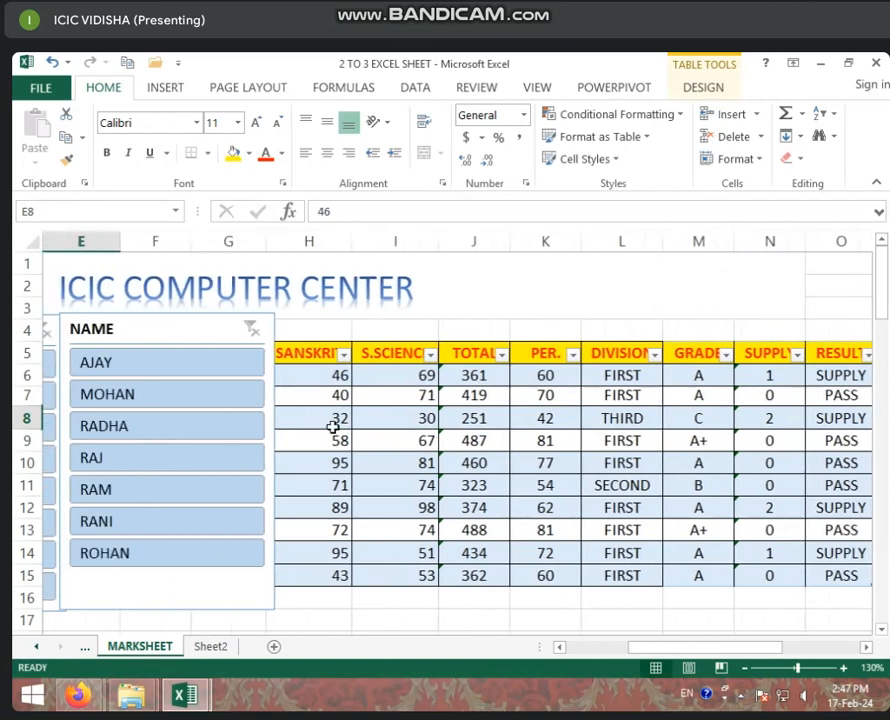
pyautogui.moveTo(186, 328); pyautogui.dragTo(361, 357)
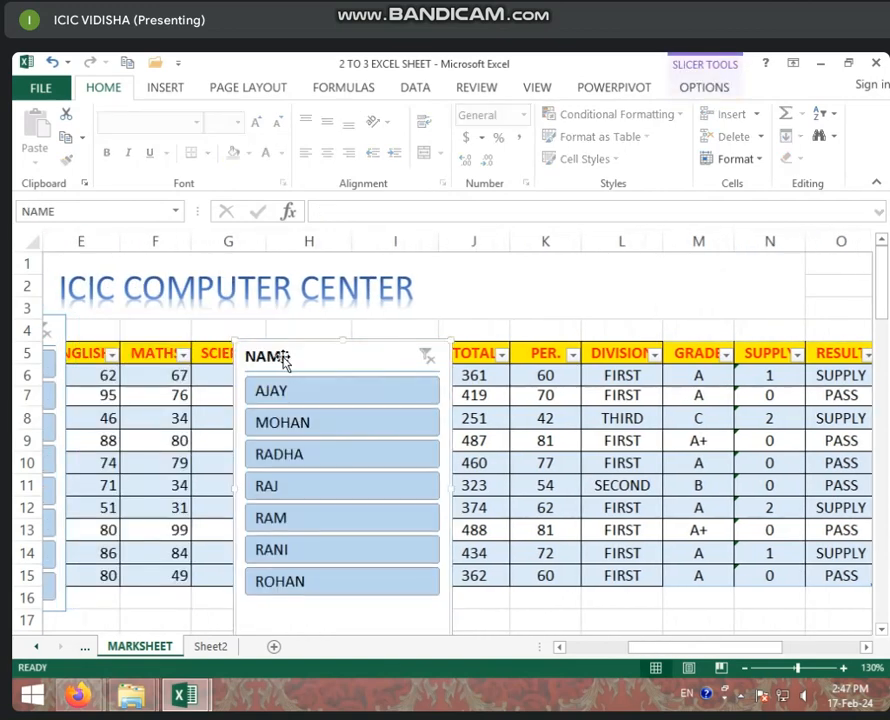
pyautogui.press('Delete')
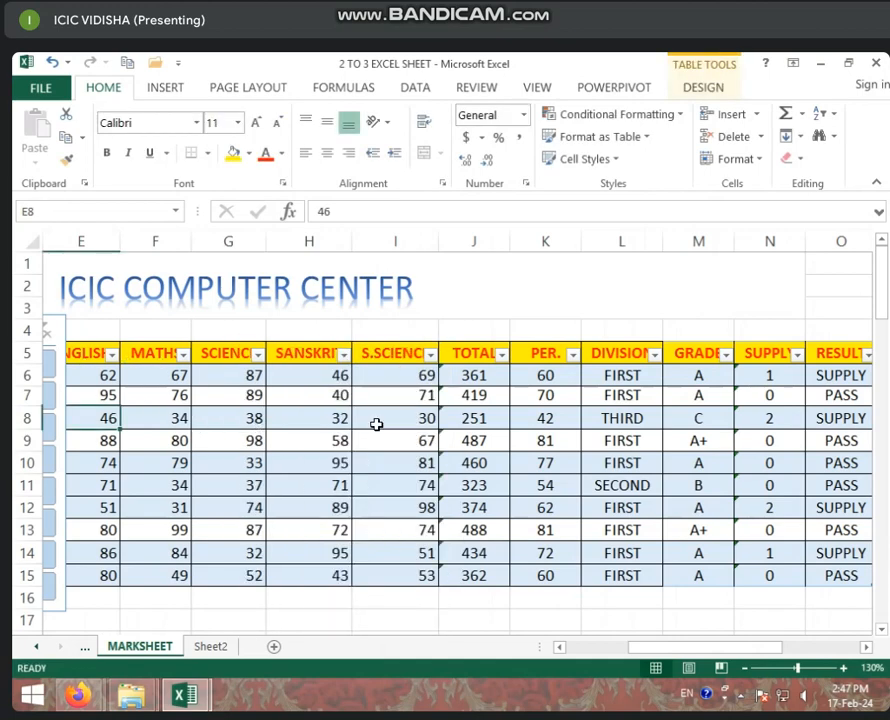
# Set the MATHS mark in row 8 (cell F8) to 32.
pyautogui.click(179, 421)
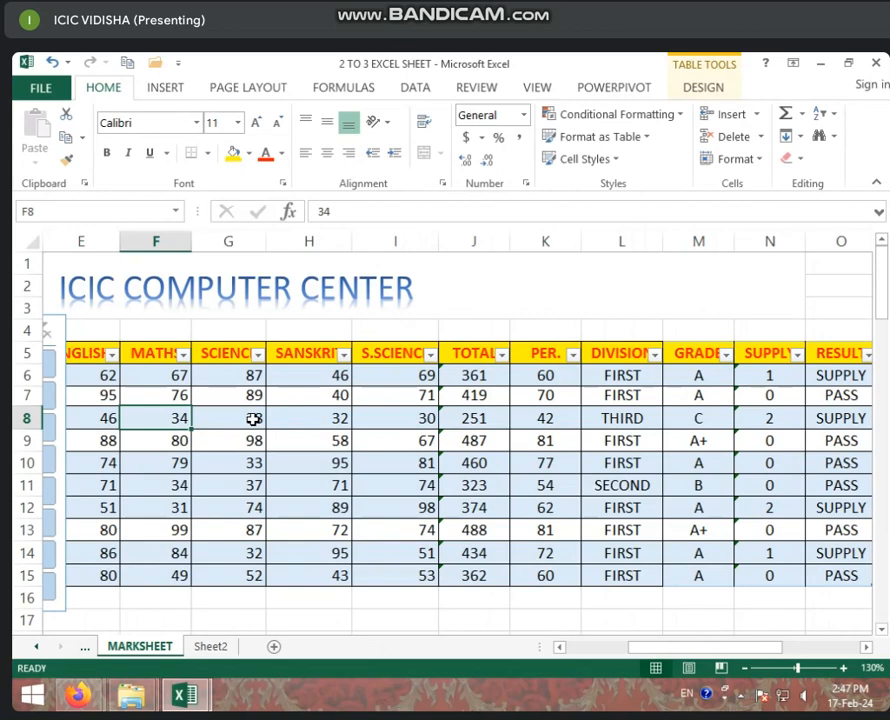
pyautogui.write('32')
pyautogui.click(258, 484)
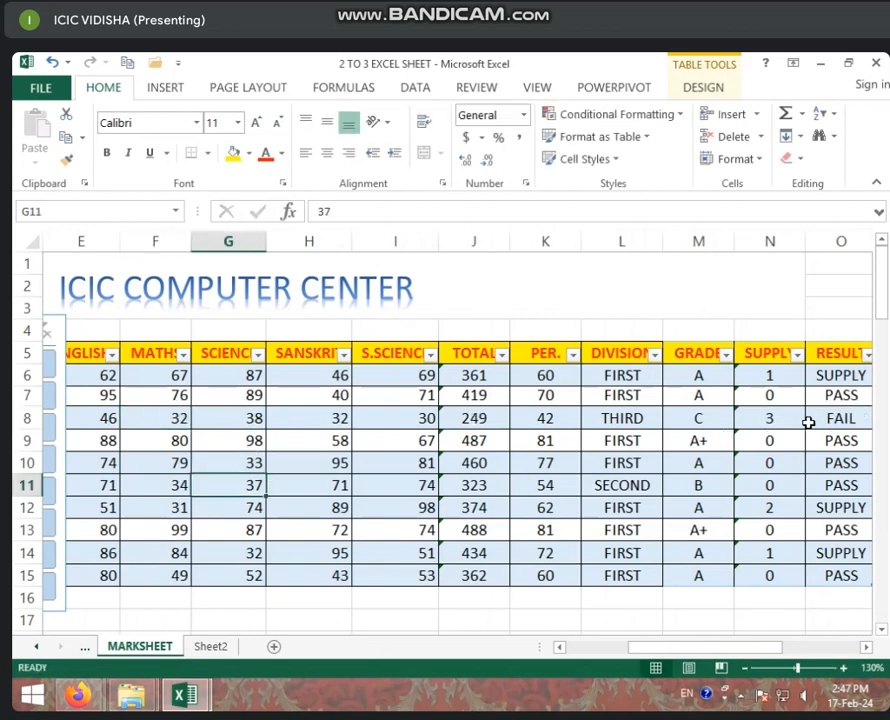
# Set the ENGLISH mark in row 12 (cell E12) to 32.
pyautogui.click(245, 514)
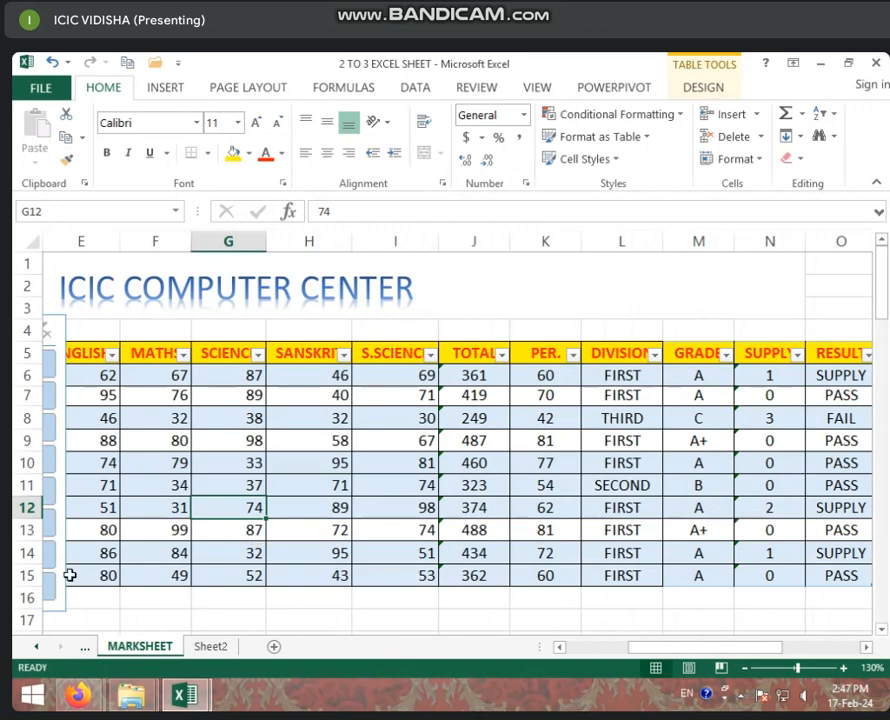
pyautogui.click(87, 510)
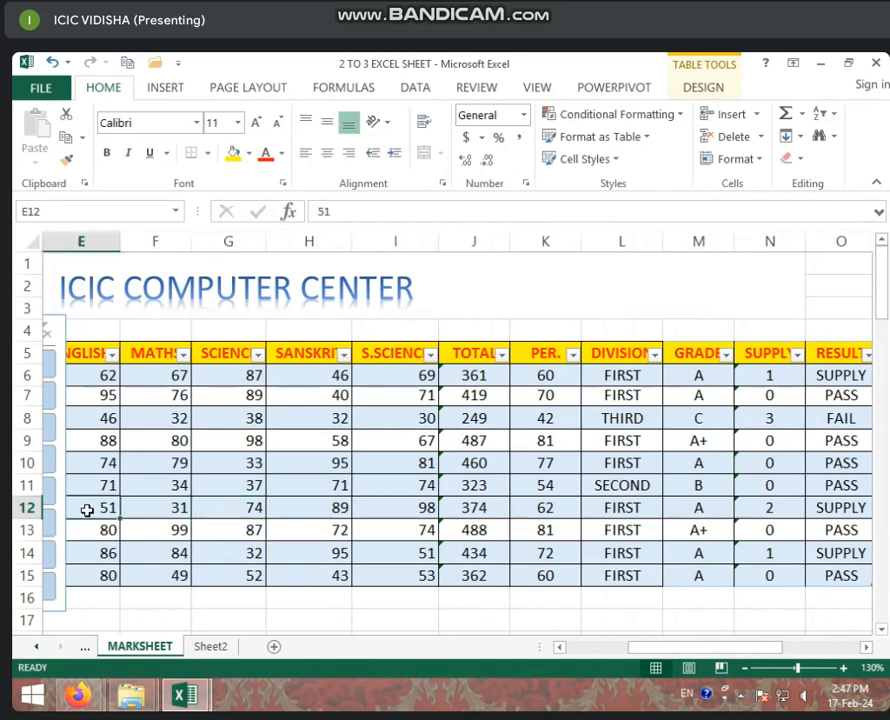
pyautogui.write('32')
pyautogui.click(92, 550)
pyautogui.click(267, 507)
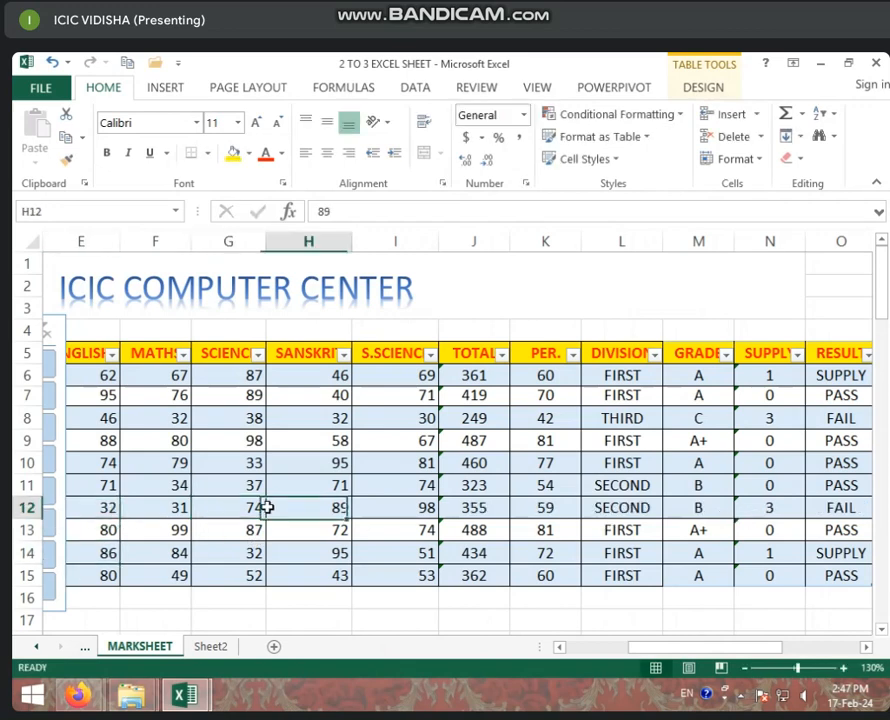
pyautogui.click(314, 548)
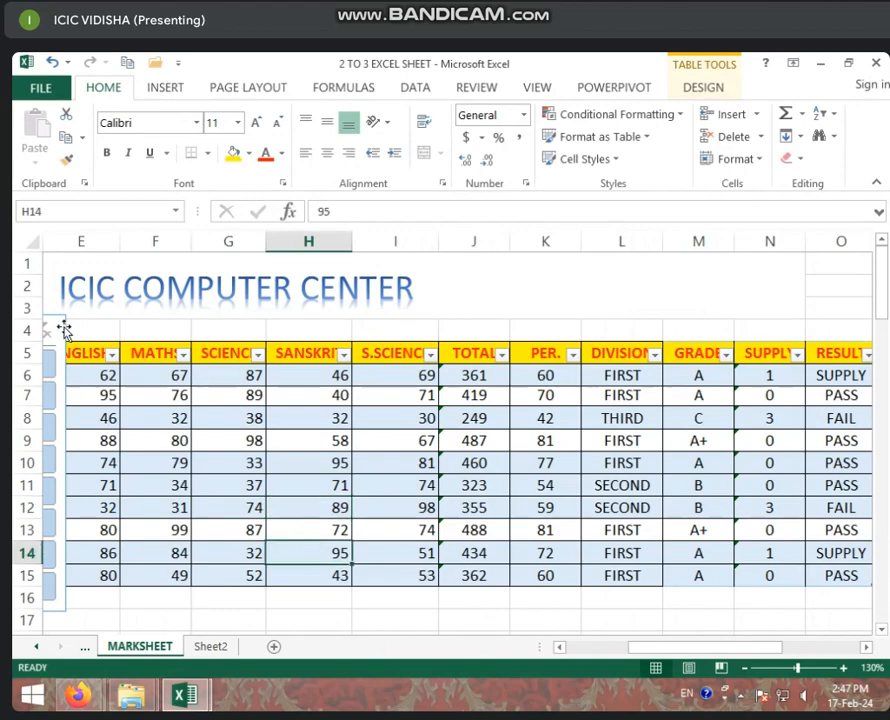